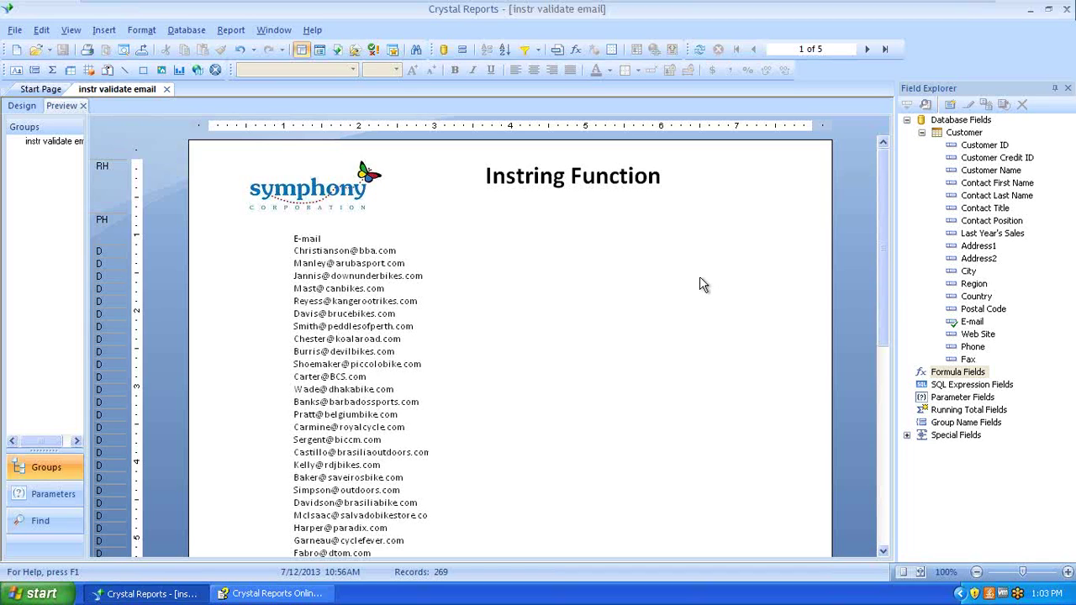
Step: Create a new formula field named 'INSTR @' from Formula Fields
{"action": "right_click", "coordinate": [963, 373]}
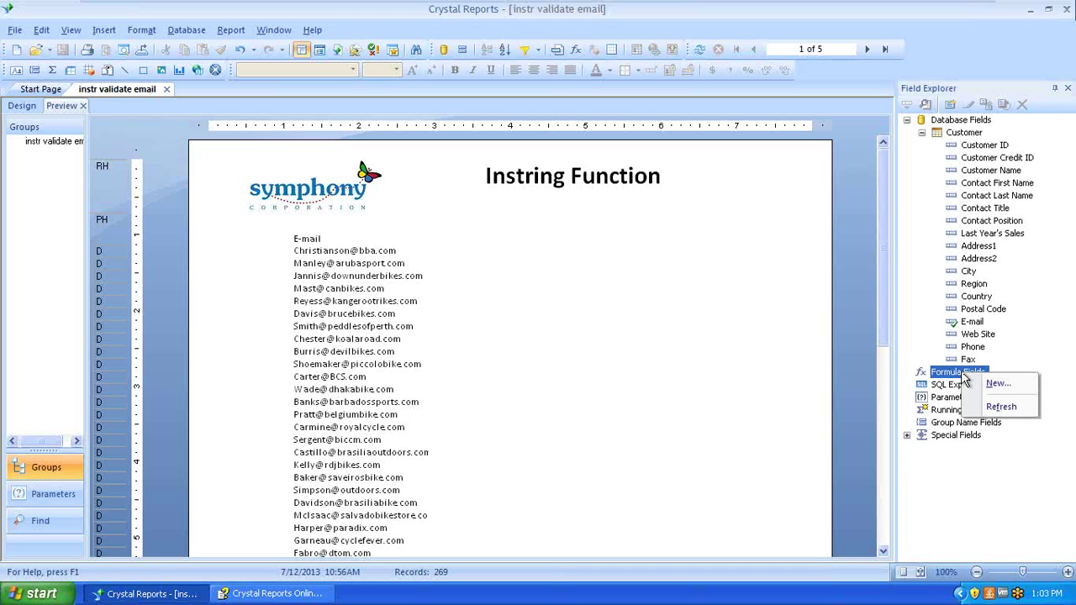
{"action": "left_click", "coordinate": [1009, 384]}
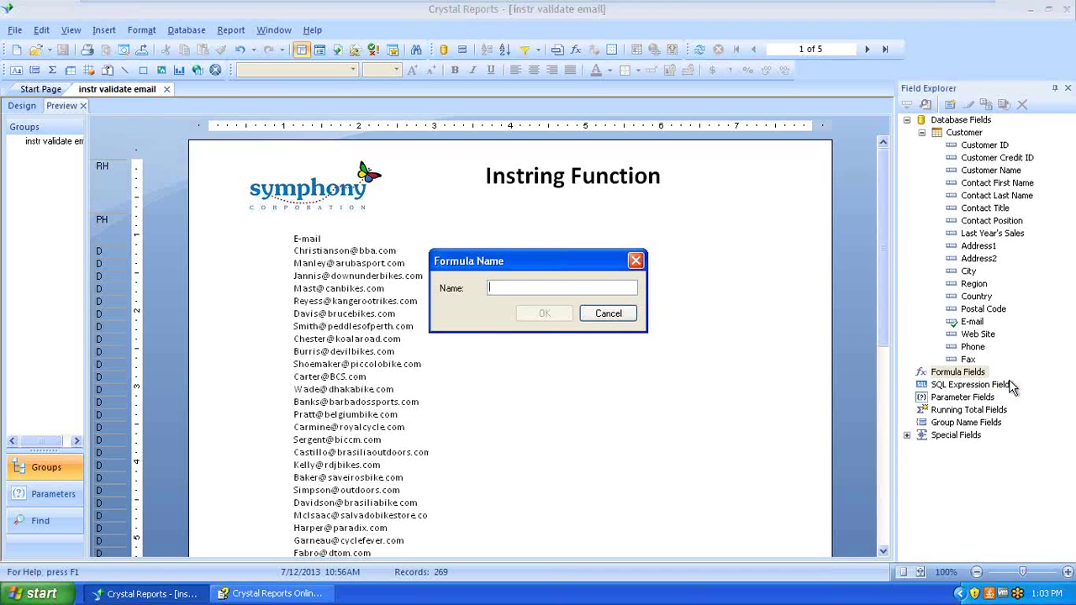
{"action": "type", "text": "JN"}
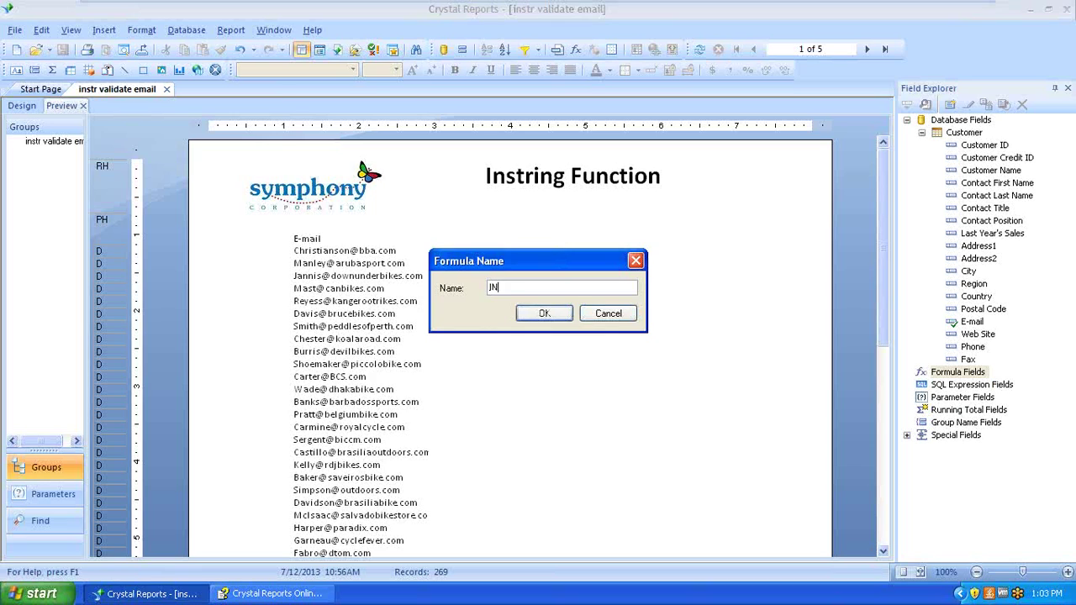
{"action": "type", "text": "STRI"}
{"action": "key", "text": "BackSpace"}
{"action": "key", "text": "BackSpace"}
{"action": "type", "text": "jR @"}
{"action": "left_click", "coordinate": [544, 314]}
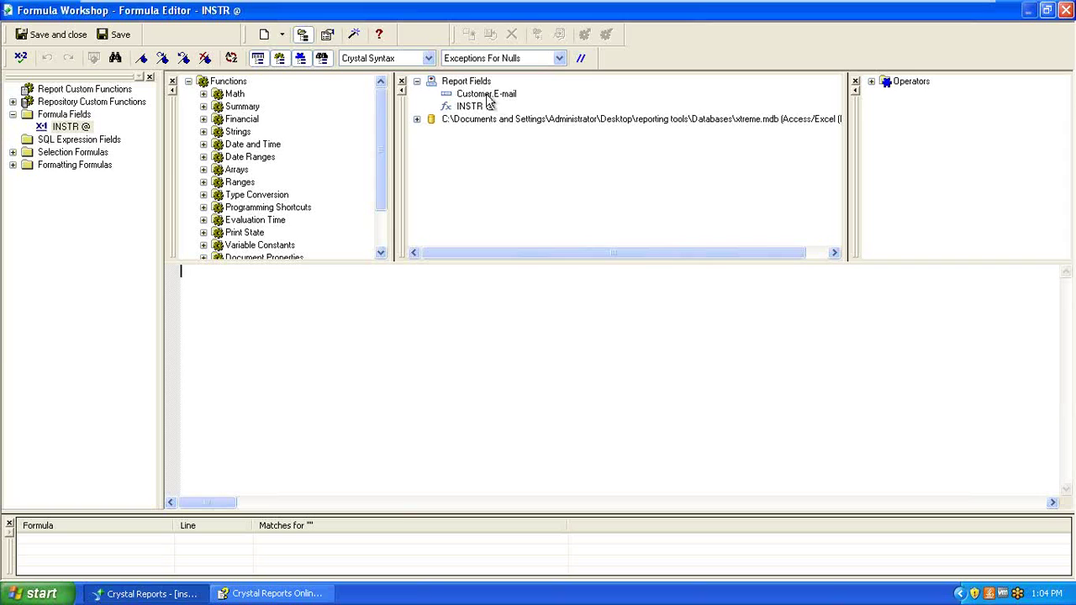
Step: Expand the Strings functions and the InStr (str1, str2) variant
{"action": "left_click", "coordinate": [203, 132]}
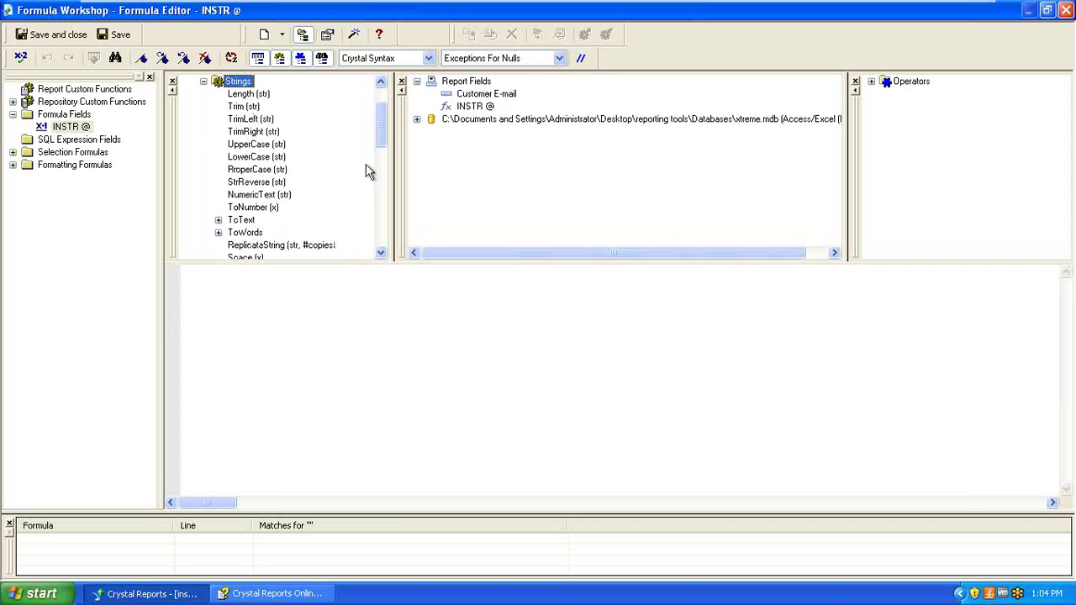
{"action": "scroll", "coordinate": [378, 150], "scroll_direction": "down", "scroll_amount": 2}
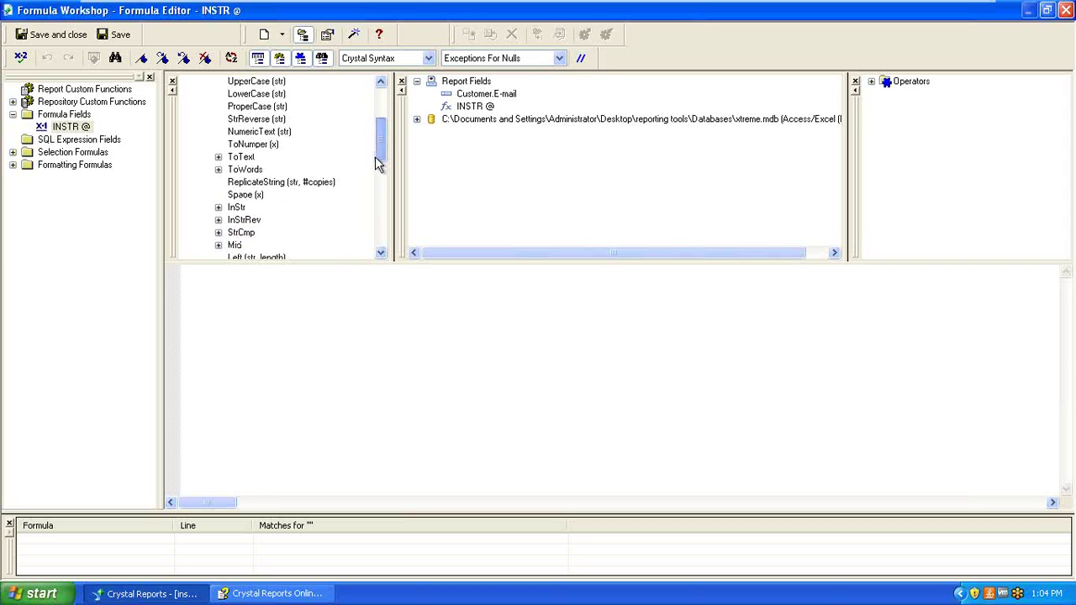
{"action": "left_click", "coordinate": [219, 220]}
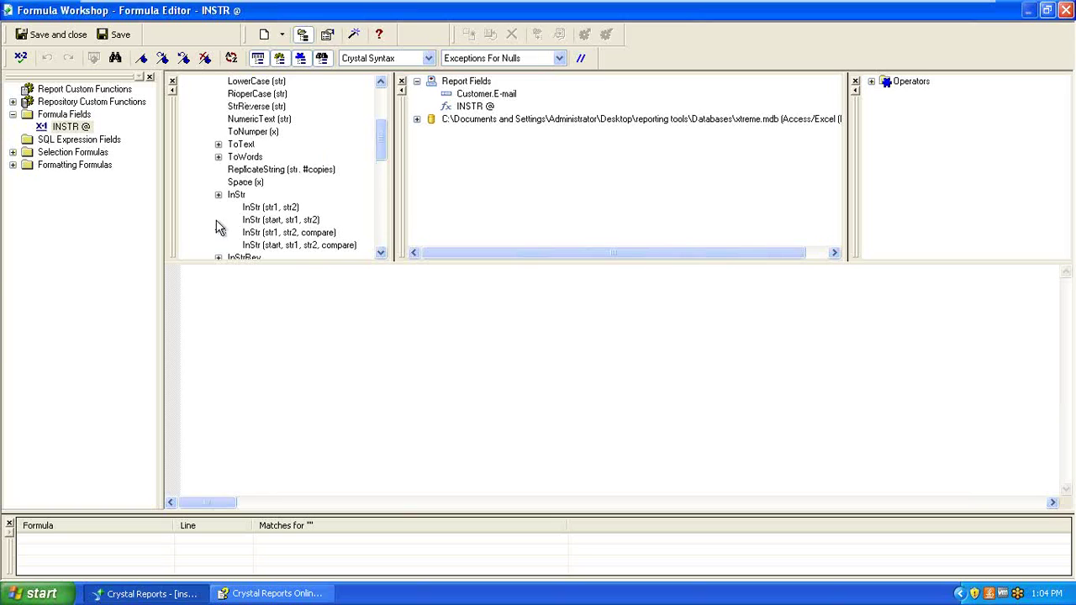
{"action": "left_click", "coordinate": [252, 210]}
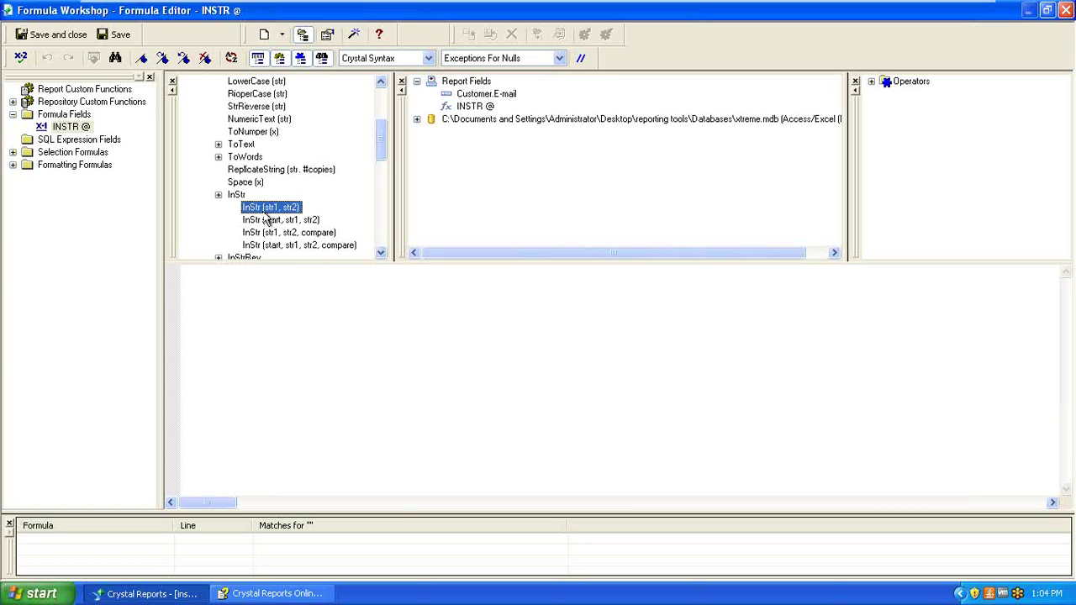
Step: Read the InStr Help topic, then return to the empty formula text
{"action": "left_click", "coordinate": [380, 37]}
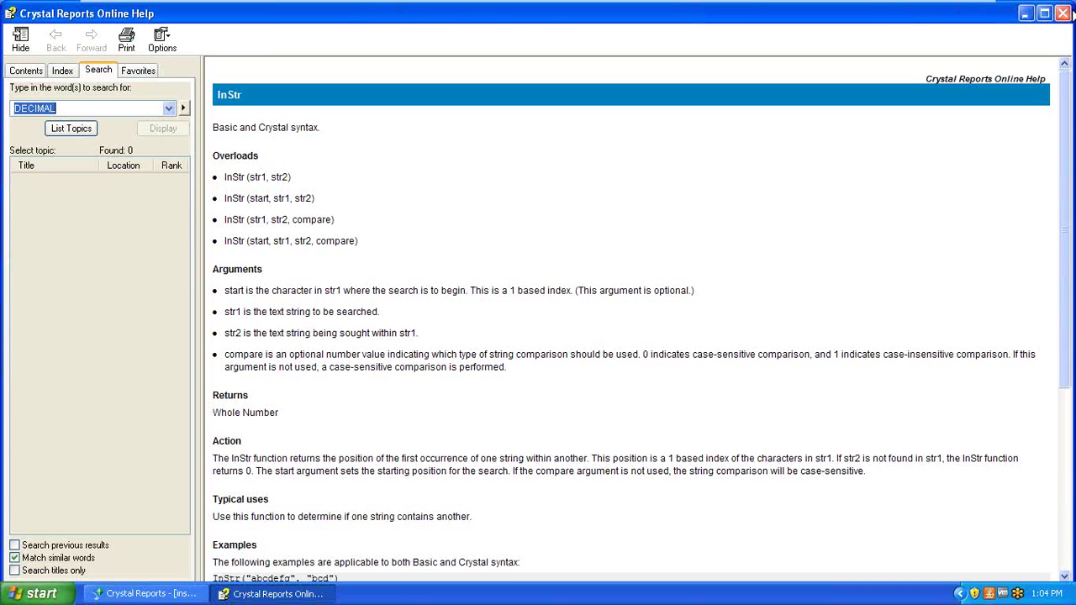
{"action": "left_click", "coordinate": [1062, 14]}
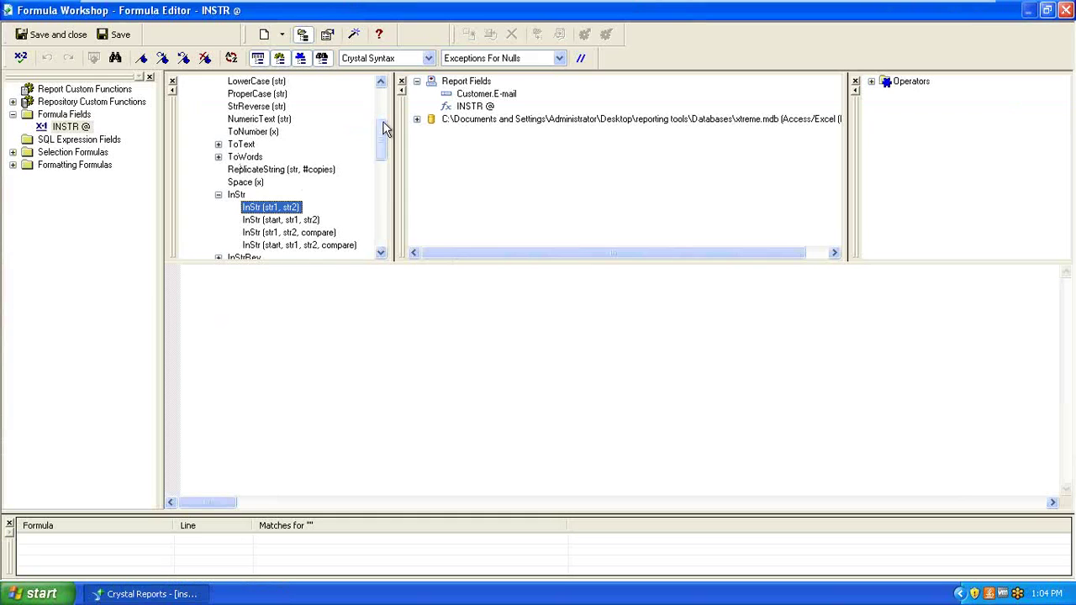
{"action": "left_click_drag", "start_coordinate": [382, 135], "coordinate": [387, 94]}
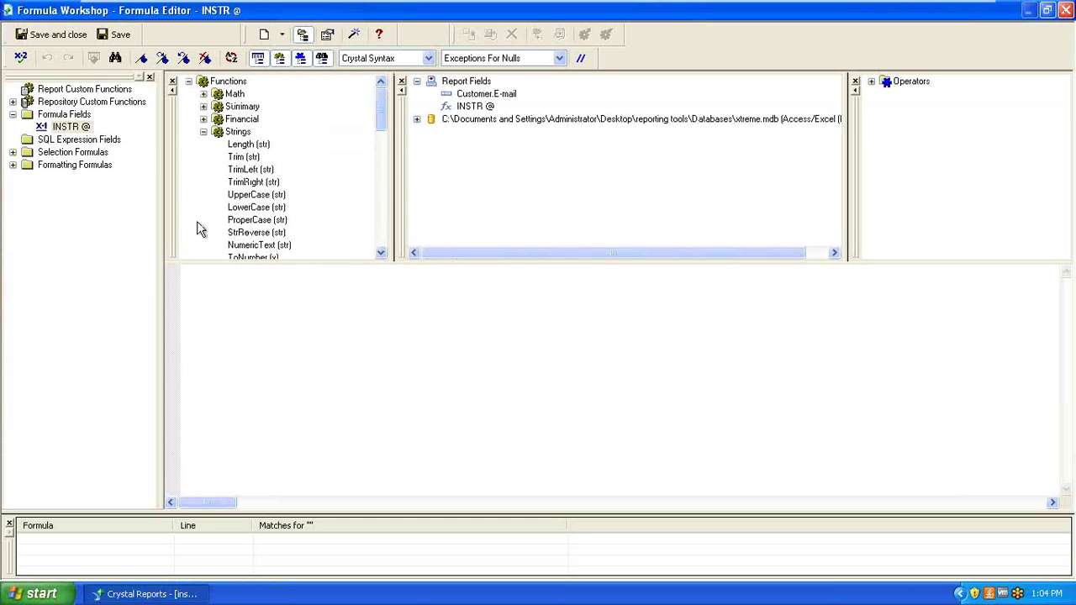
{"action": "left_click", "coordinate": [216, 291]}
Step: Insert the InStr function into the formula via Ctrl+Space autocomplete
{"action": "key", "text": "ctrl+space"}
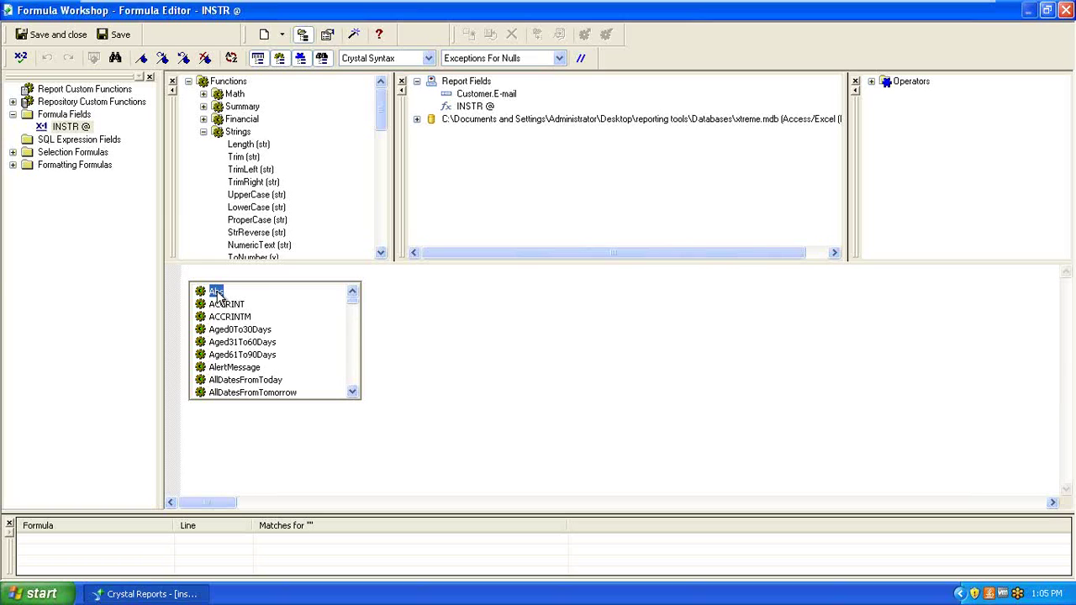
{"action": "type", "text": "in"}
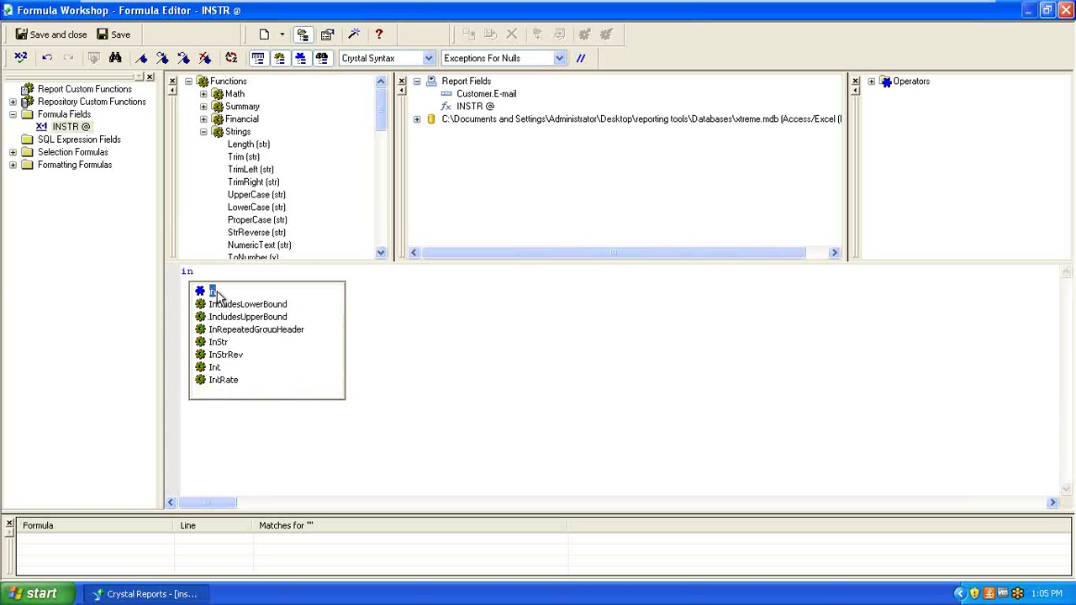
{"action": "type", "text": "s"}
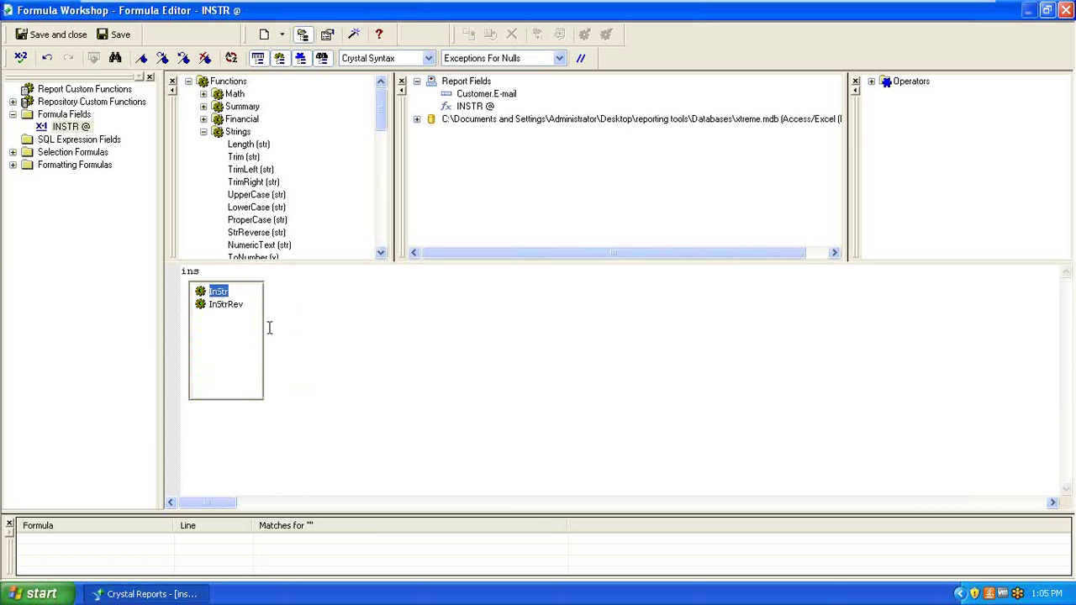
{"action": "double_click", "coordinate": [218, 291]}
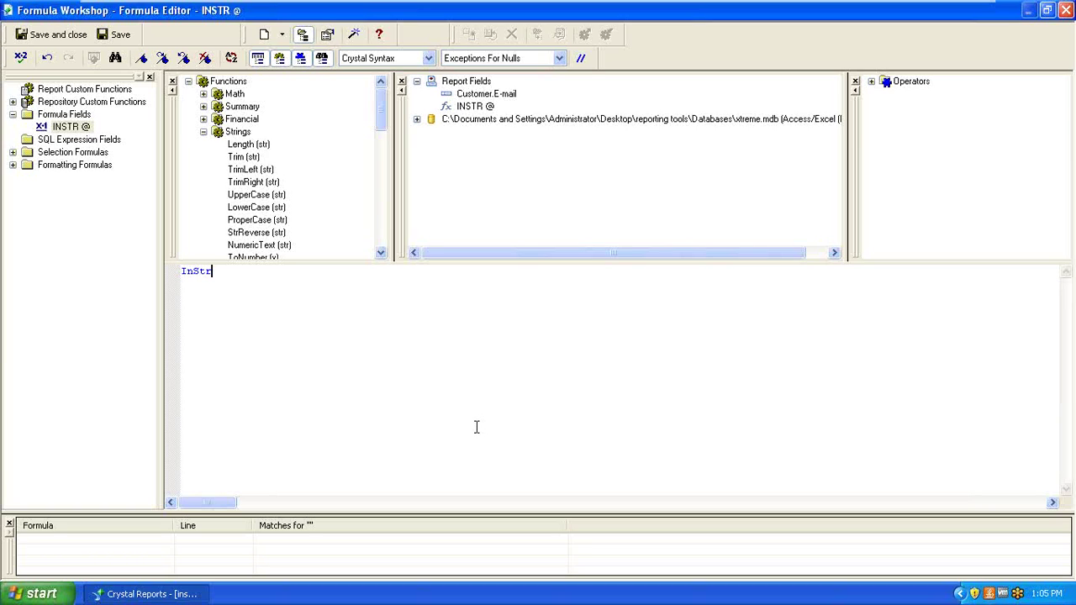
Step: Look up InStr in Help twice, leaving the caret after InStr
{"action": "double_click", "coordinate": [210, 271]}
{"action": "left_click", "coordinate": [378, 33]}
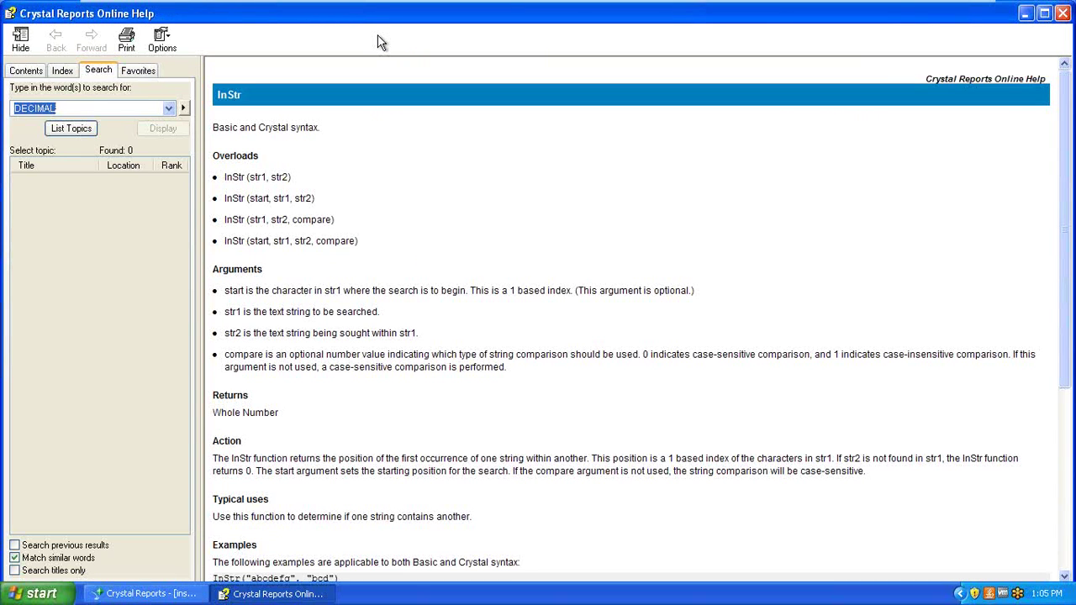
{"action": "left_click", "coordinate": [1062, 14]}
{"action": "left_click", "coordinate": [248, 278]}
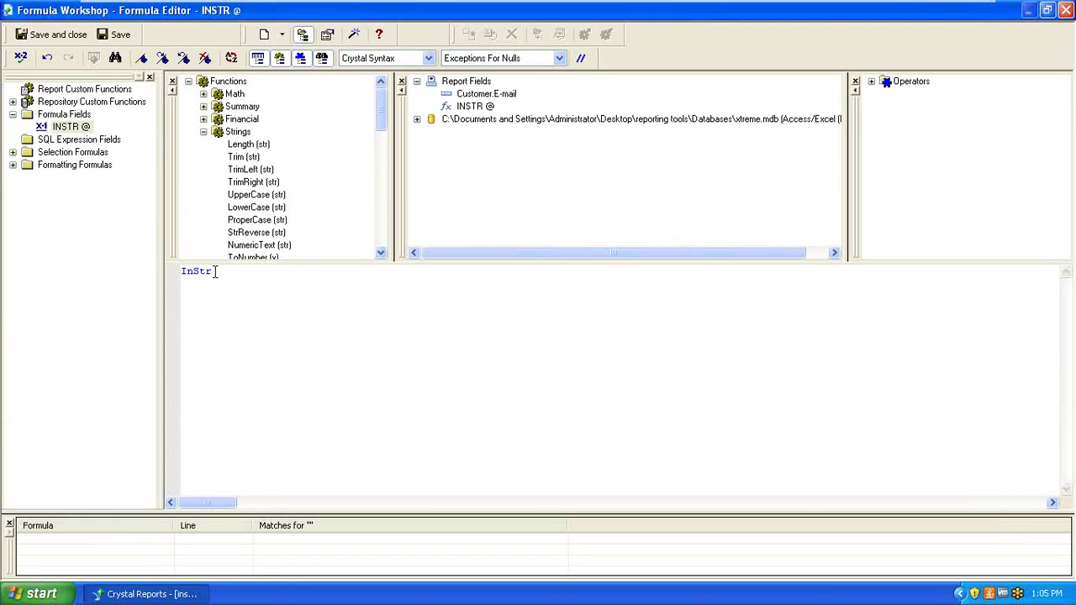
{"action": "left_click_drag", "start_coordinate": [216, 271], "coordinate": [176, 271]}
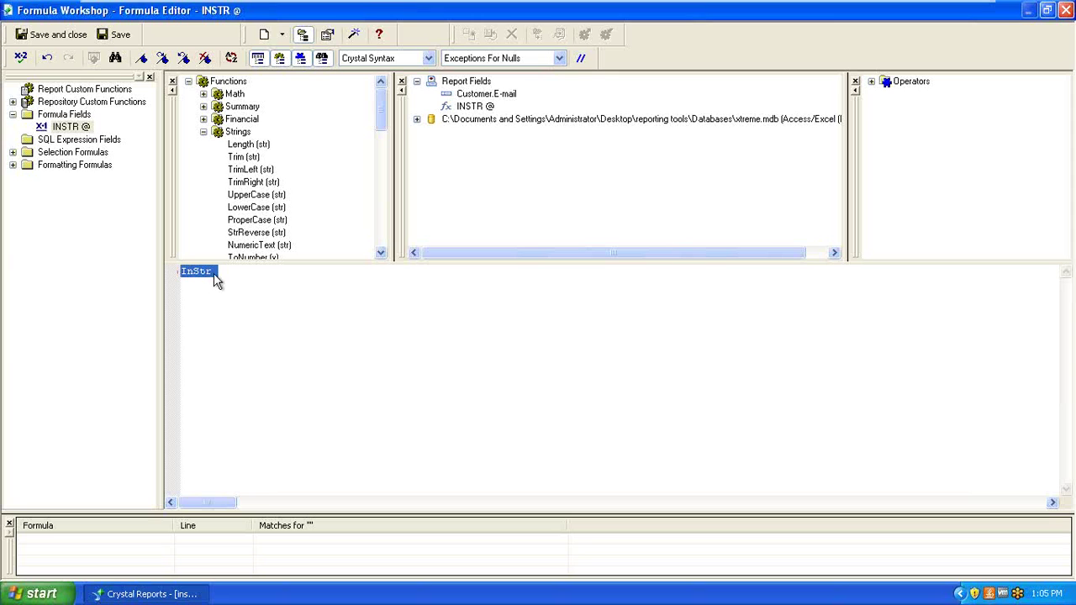
{"action": "left_click", "coordinate": [379, 35]}
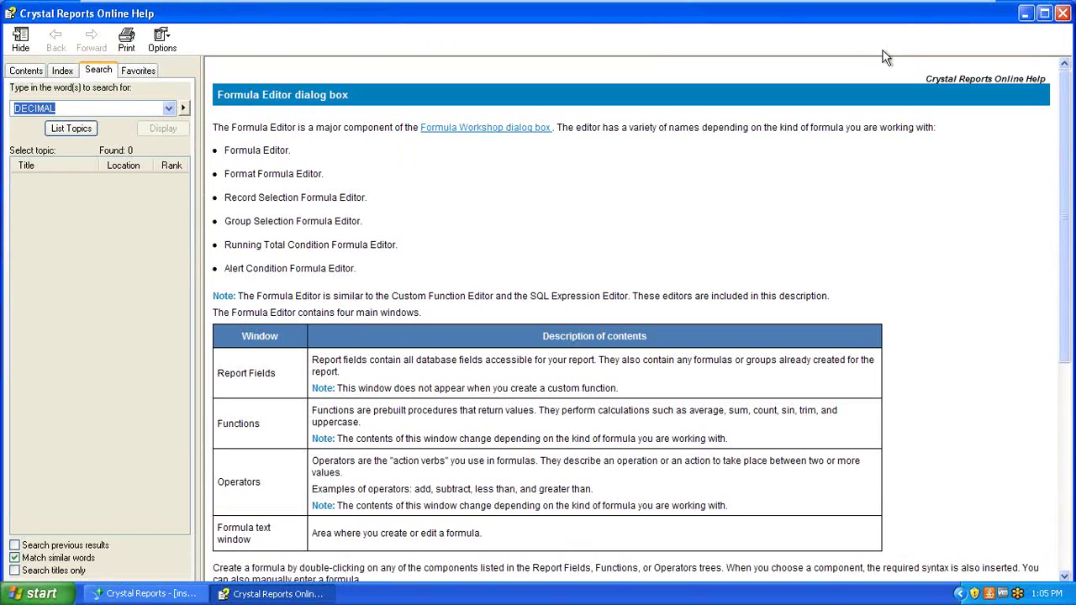
{"action": "left_click", "coordinate": [1063, 14]}
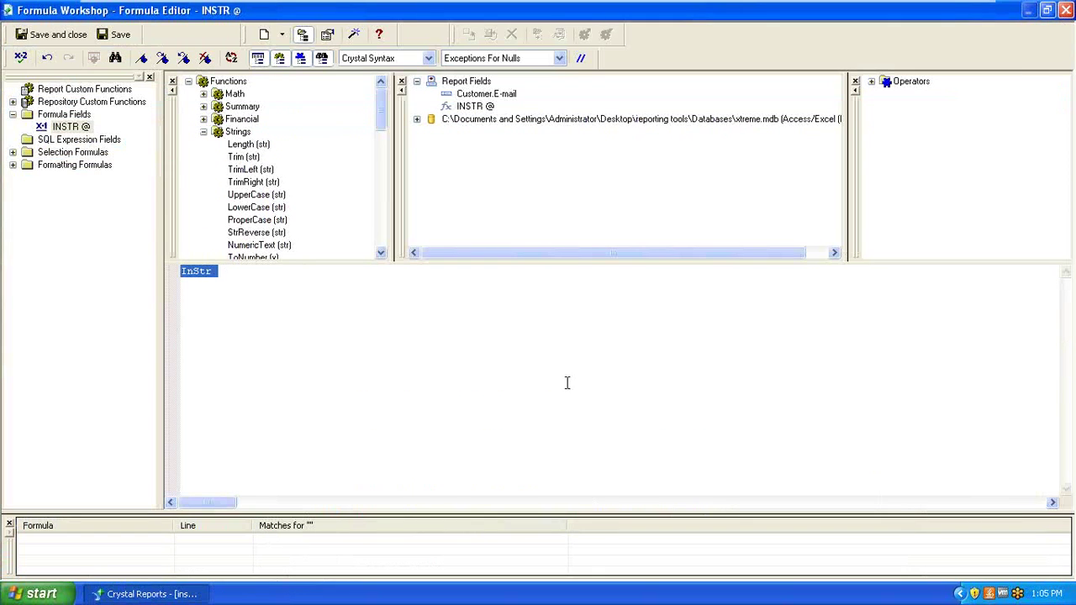
{"action": "left_click", "coordinate": [343, 325]}
Step: Complete the formula as InStr({Customer.E-mail},'@')
{"action": "type", "text": "("}
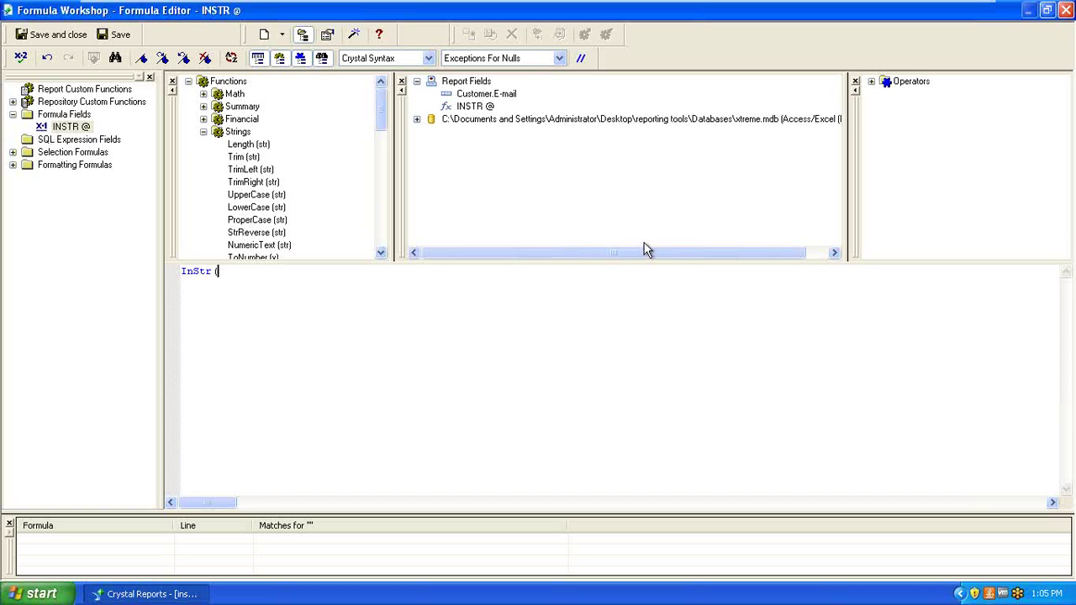
{"action": "double_click", "coordinate": [486, 95]}
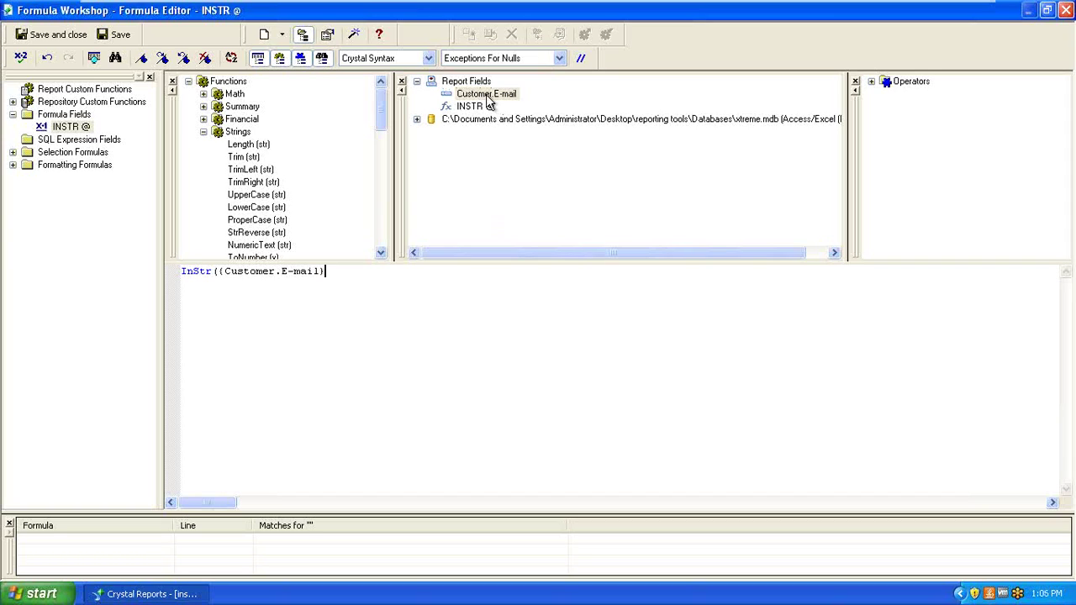
{"action": "type", "text": ","}
{"action": "type", "text": "'@'"}
Step: Check the formula shows no errors, then save and close it
{"action": "left_click", "coordinate": [21, 61]}
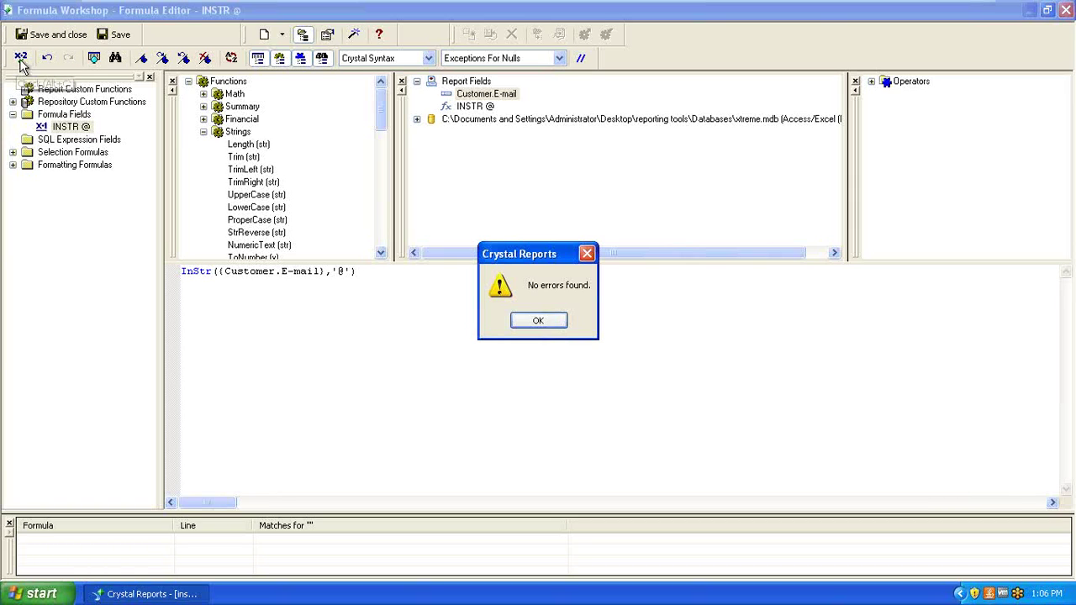
{"action": "left_click", "coordinate": [534, 324]}
{"action": "left_click", "coordinate": [48, 37]}
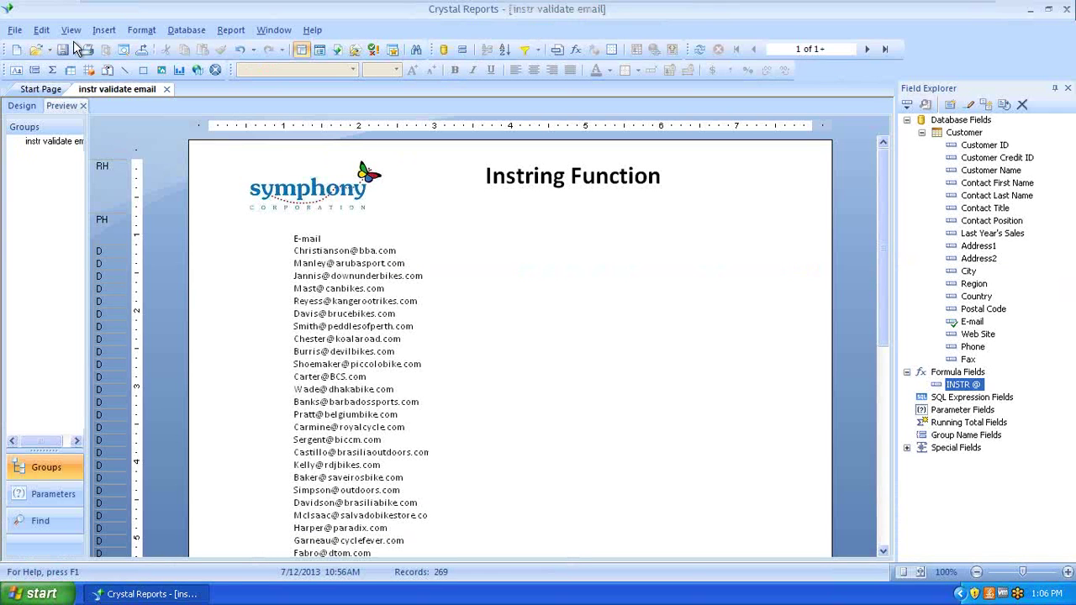
Step: Place INSTR @ beside E-mail in Details and show it with zero decimals
{"action": "left_click", "coordinate": [22, 105]}
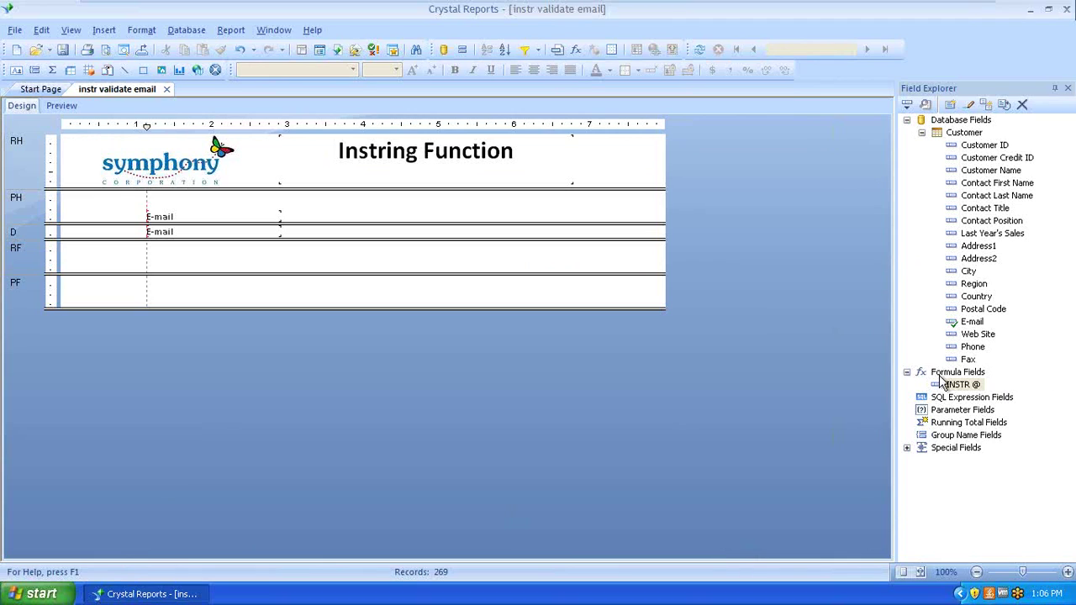
{"action": "left_click_drag", "start_coordinate": [954, 387], "coordinate": [293, 233]}
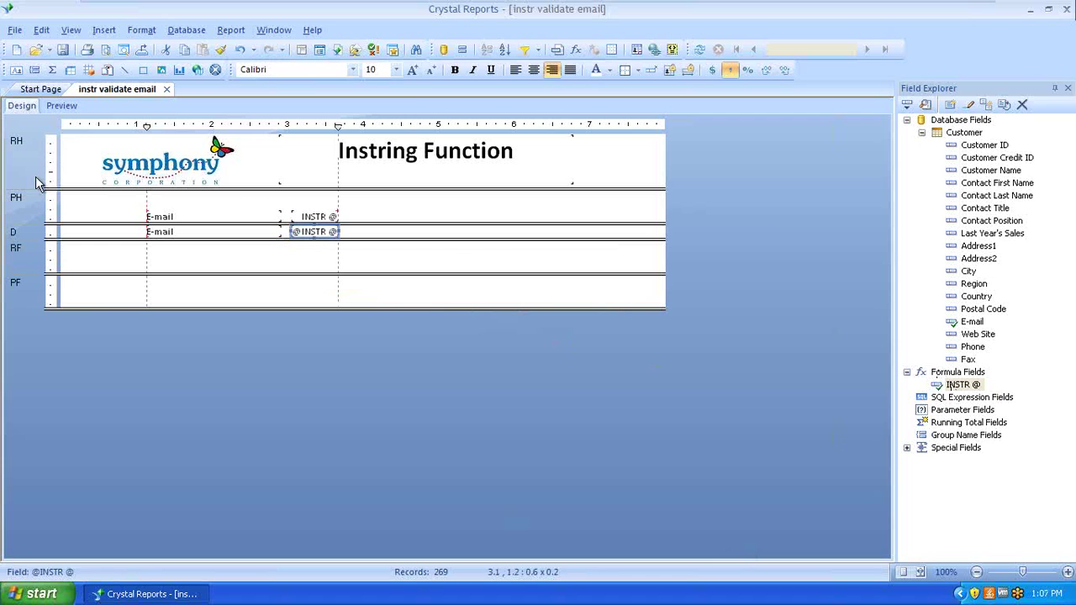
{"action": "left_click", "coordinate": [61, 106]}
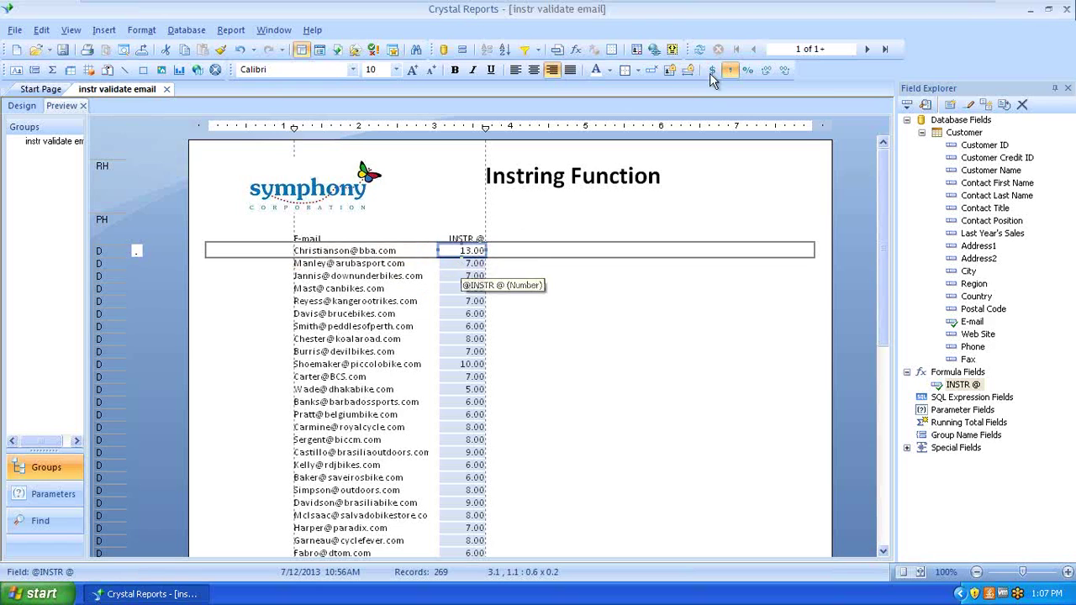
{"action": "left_click", "coordinate": [783, 71]}
{"action": "left_click", "coordinate": [783, 71]}
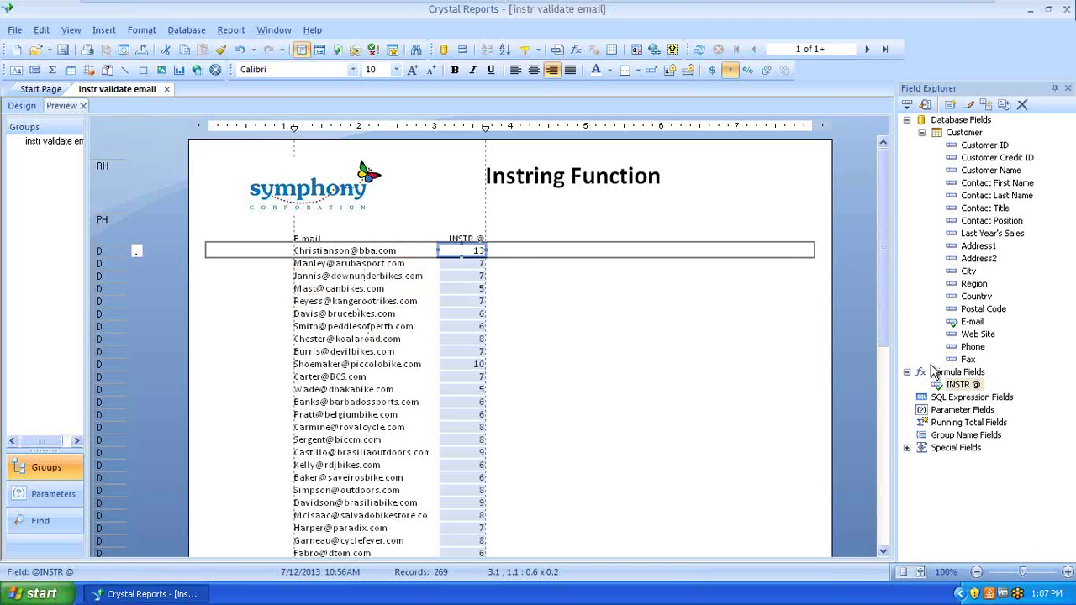
Step: Create a new formula field named 'INSTR .'
{"action": "right_click", "coordinate": [959, 373]}
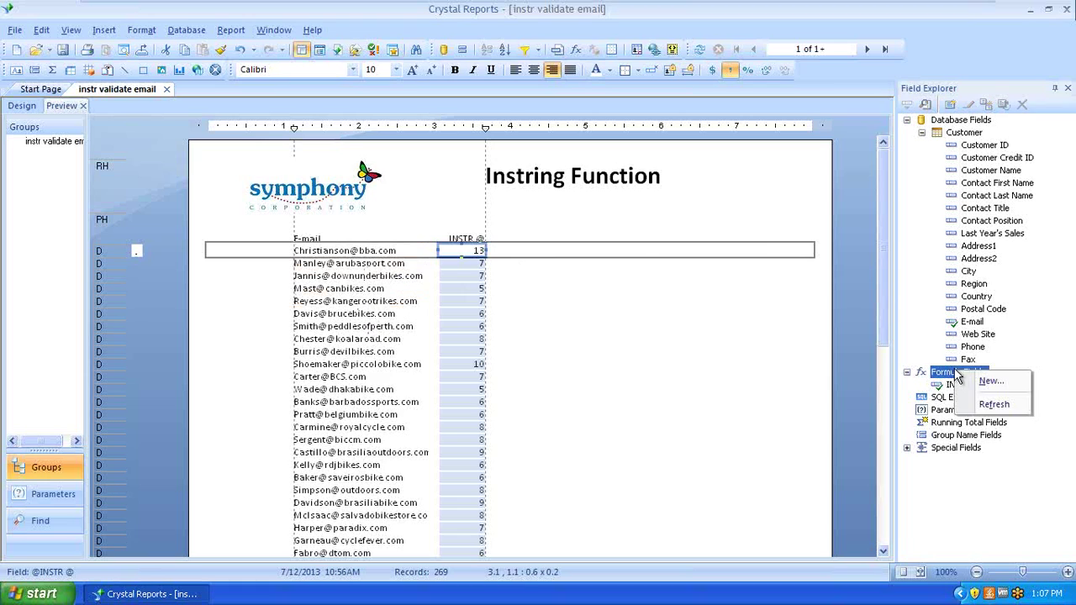
{"action": "left_click", "coordinate": [980, 381]}
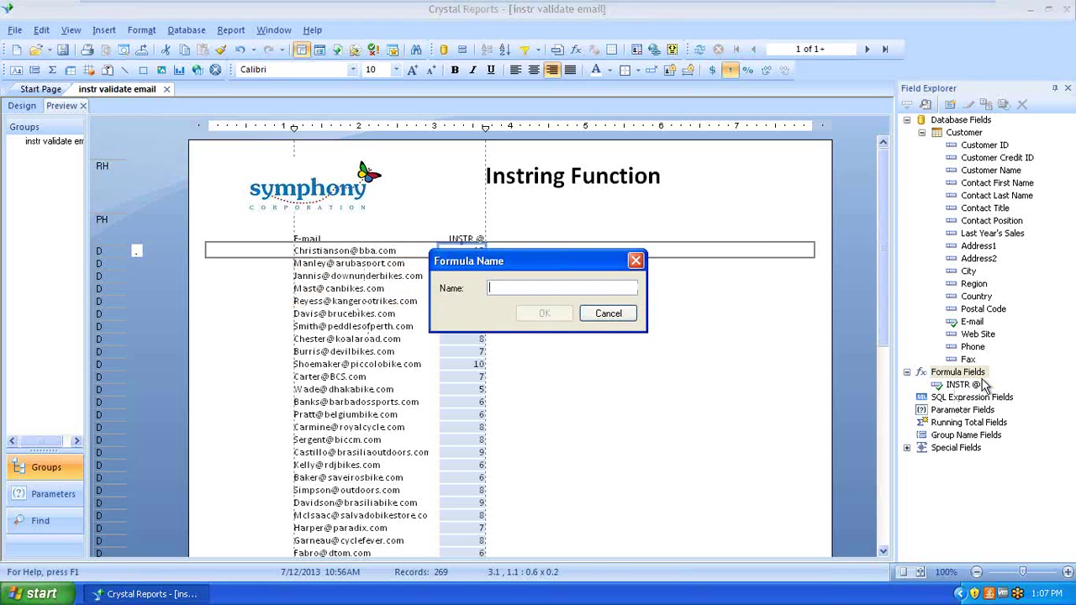
{"action": "type", "text": "INS"}
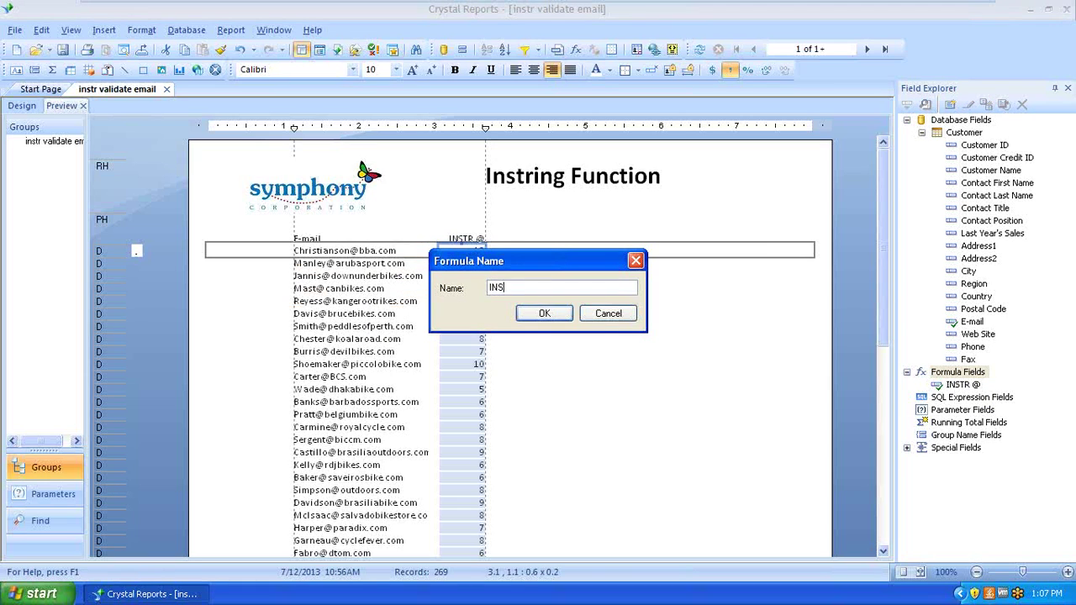
{"action": "type", "text": "TR"}
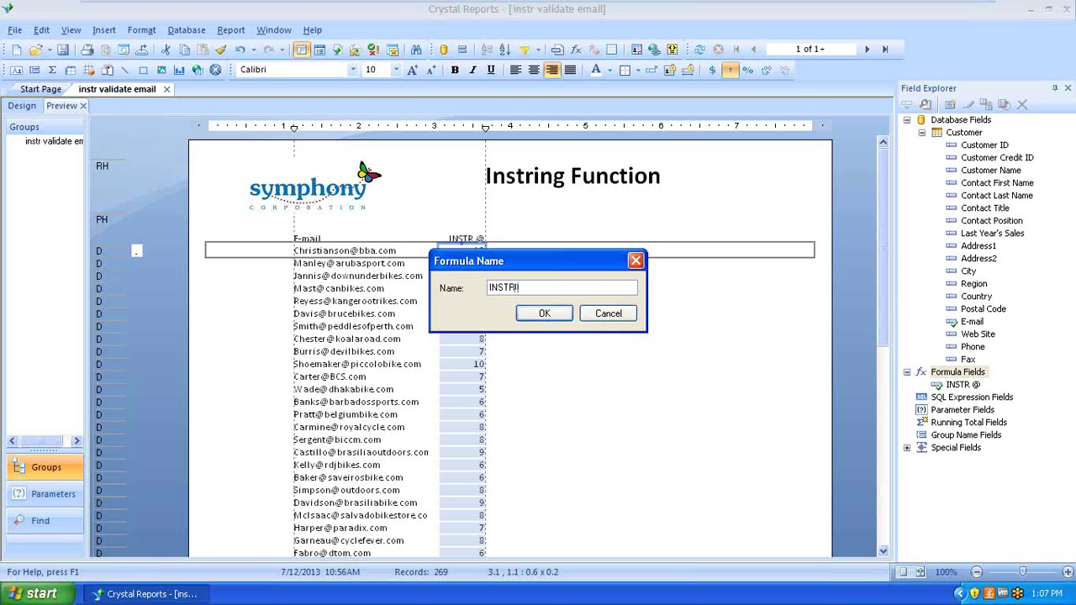
{"action": "left_click", "coordinate": [546, 314]}
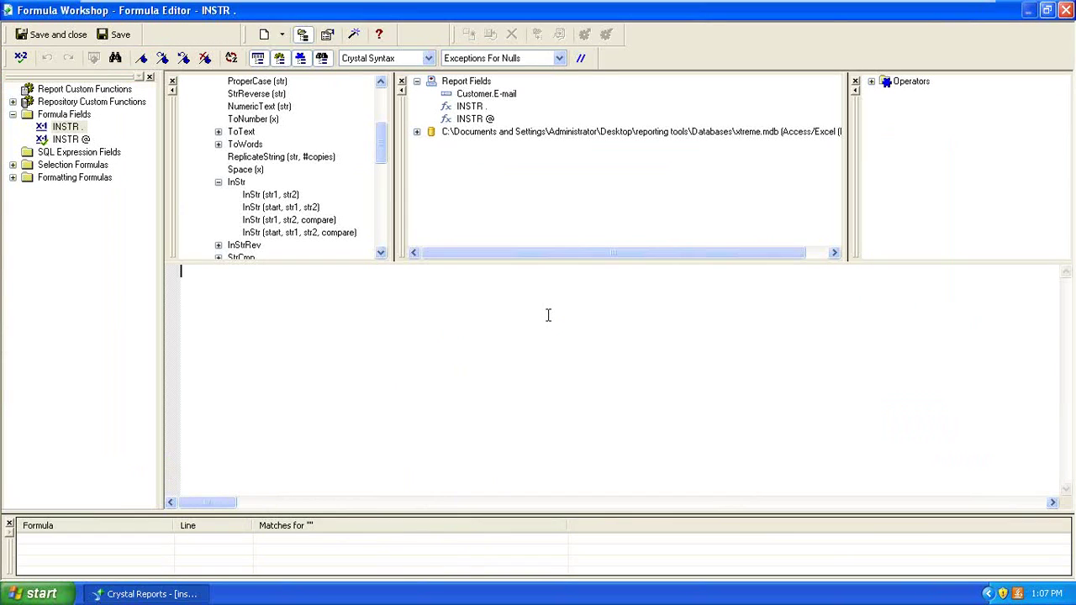
Step: Enter InStr({Customer.E-mail},".") using autocomplete and the Report Fields list
{"action": "key", "text": "ctrl+space"}
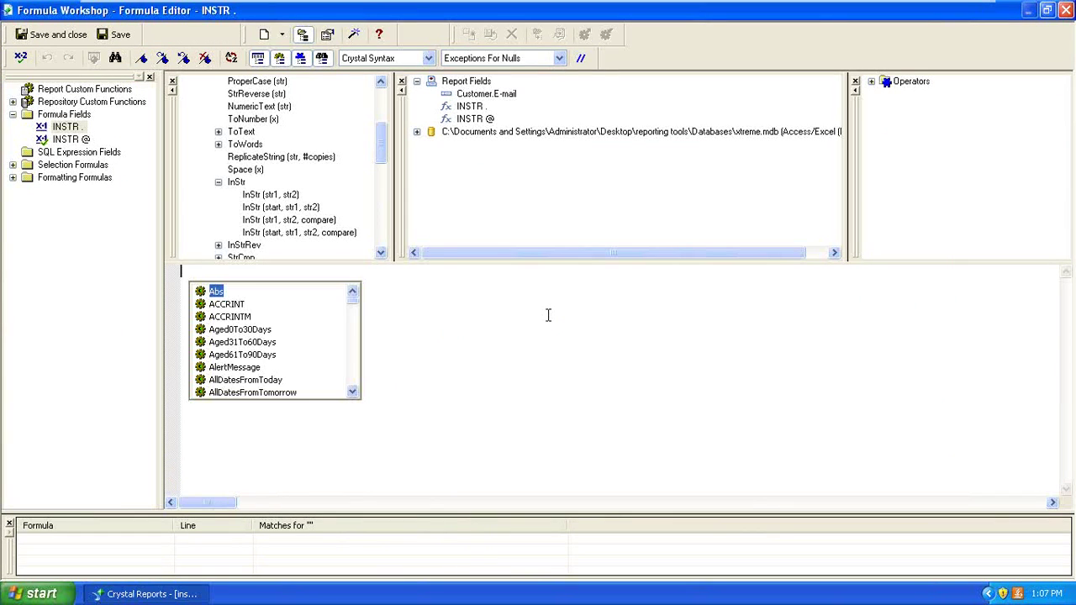
{"action": "type", "text": "ins"}
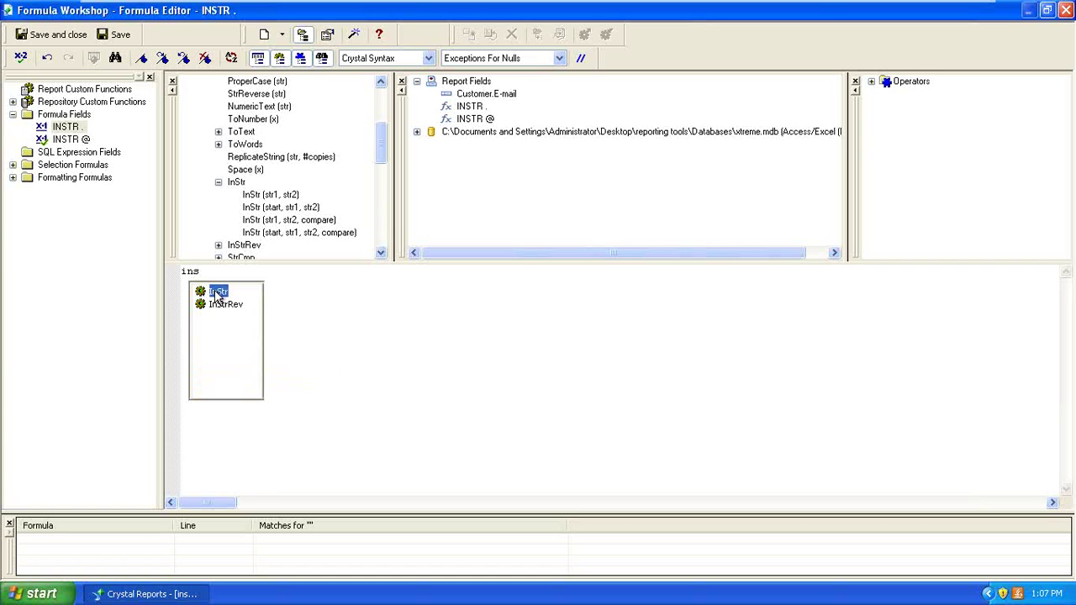
{"action": "double_click", "coordinate": [217, 291]}
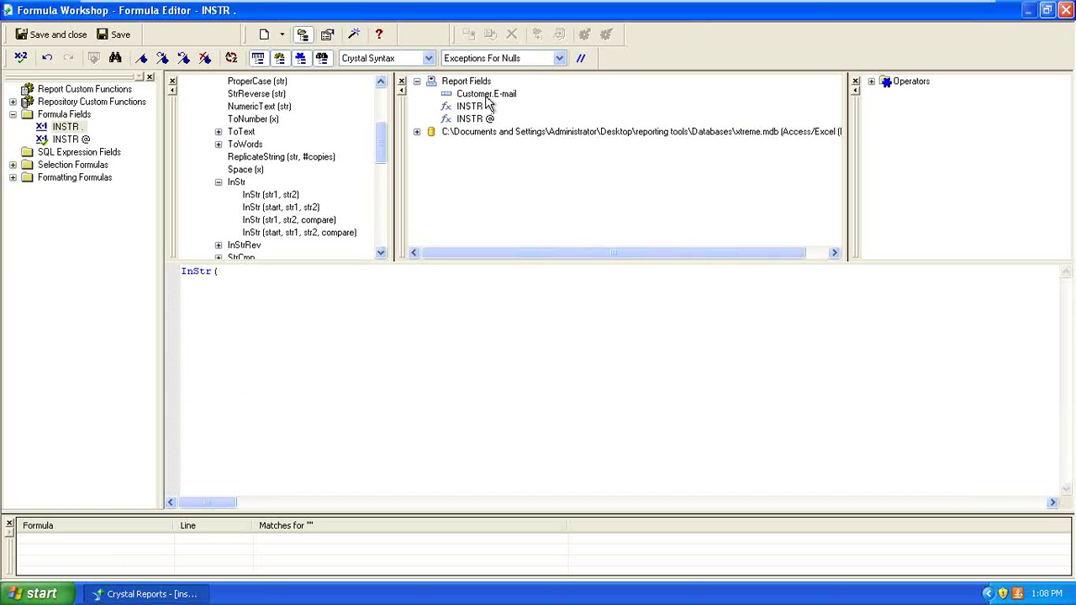
{"action": "double_click", "coordinate": [486, 95]}
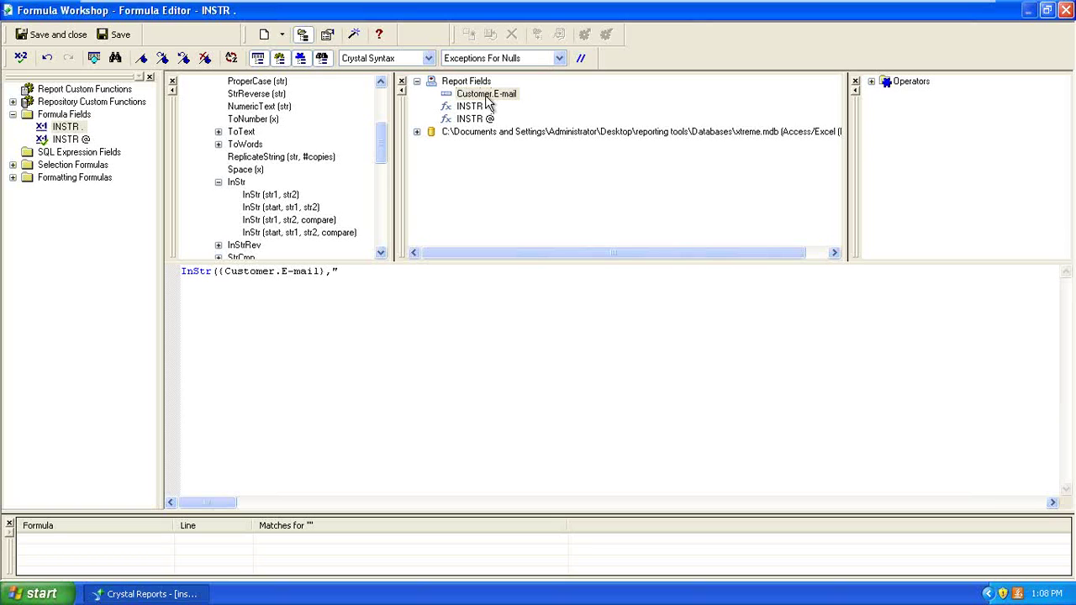
{"action": "type", "text": ",\"."}
Step: Delete the stray single quote so the INSTR . formula passes the error check
{"action": "left_click", "coordinate": [23, 62]}
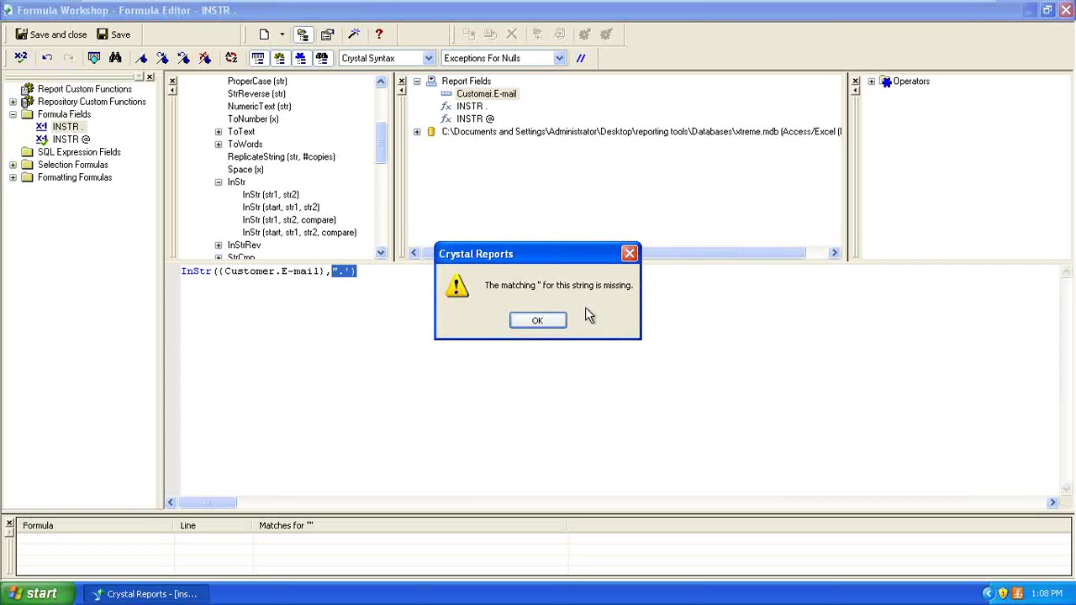
{"action": "left_click", "coordinate": [561, 322]}
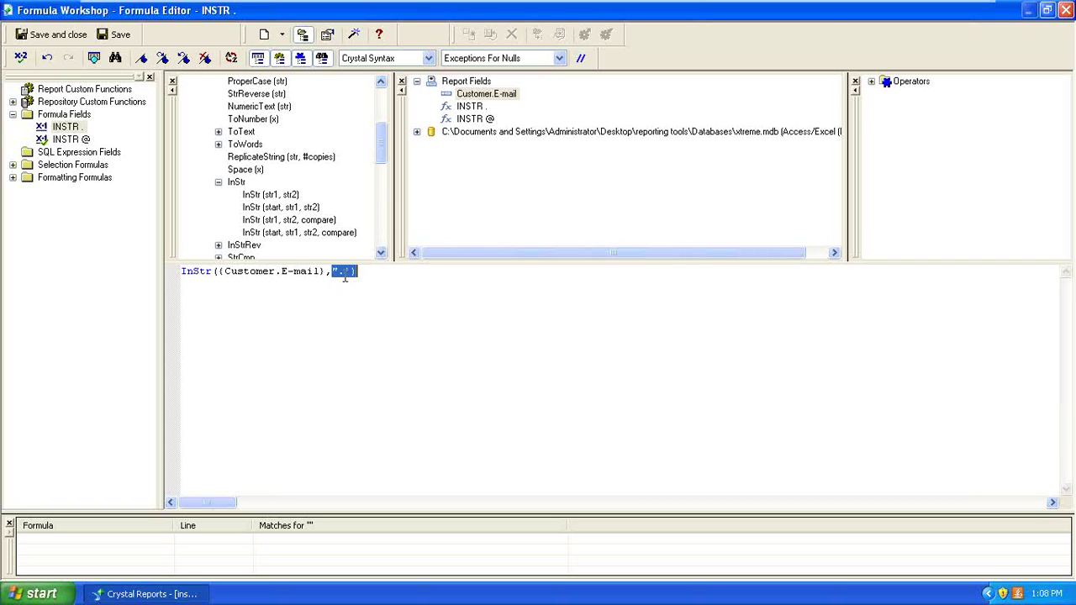
{"action": "left_click", "coordinate": [352, 272]}
{"action": "key", "text": "BackSpace"}
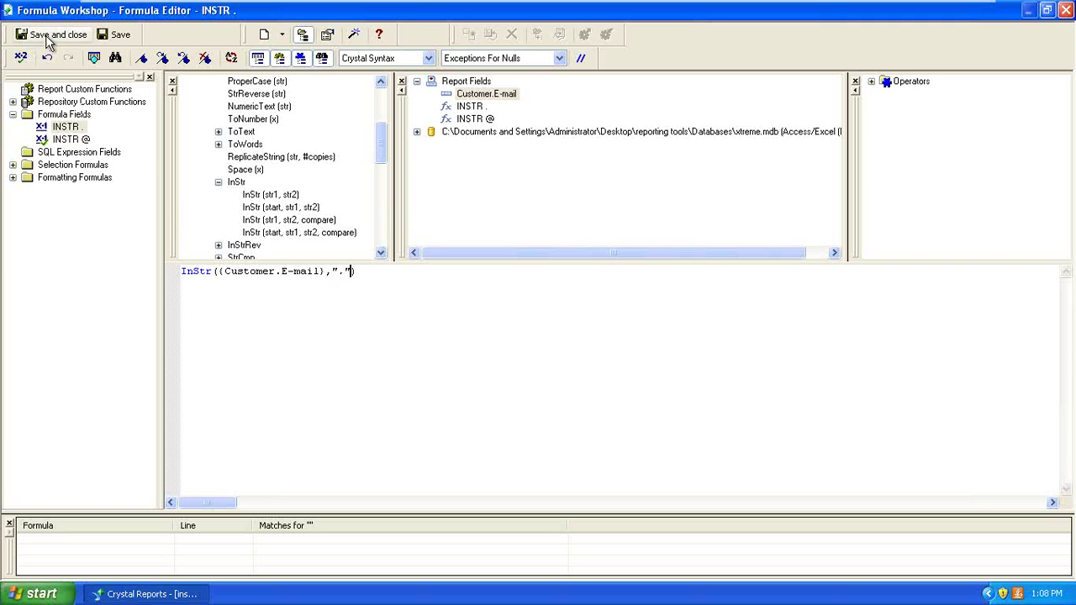
{"action": "left_click", "coordinate": [20, 57]}
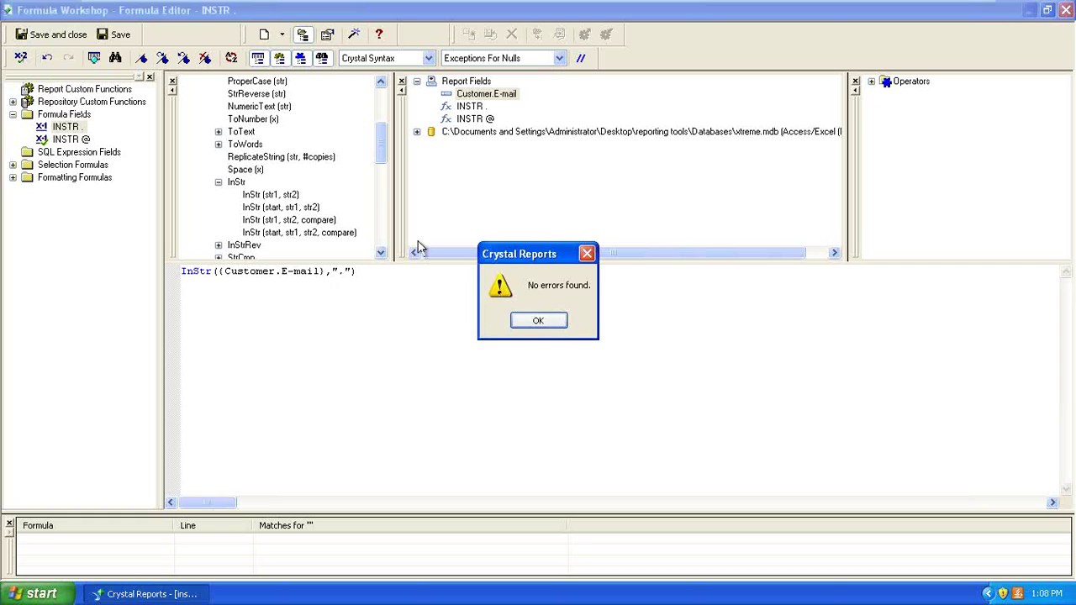
{"action": "left_click", "coordinate": [544, 320]}
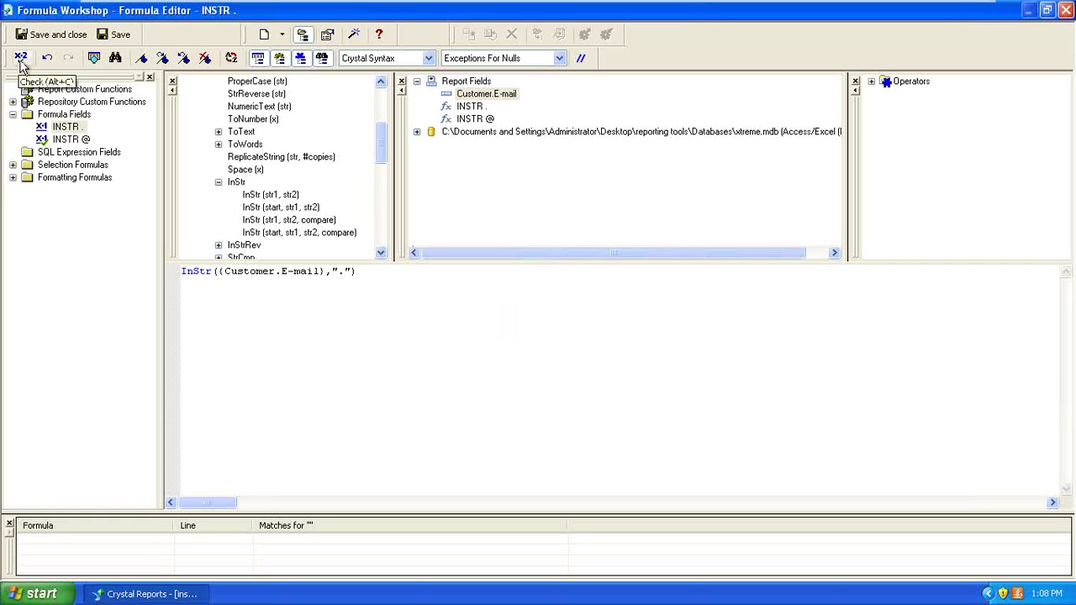
Step: Attempt saving, cancel on the missing-quote warning, and return to the formula text
{"action": "left_click", "coordinate": [352, 271]}
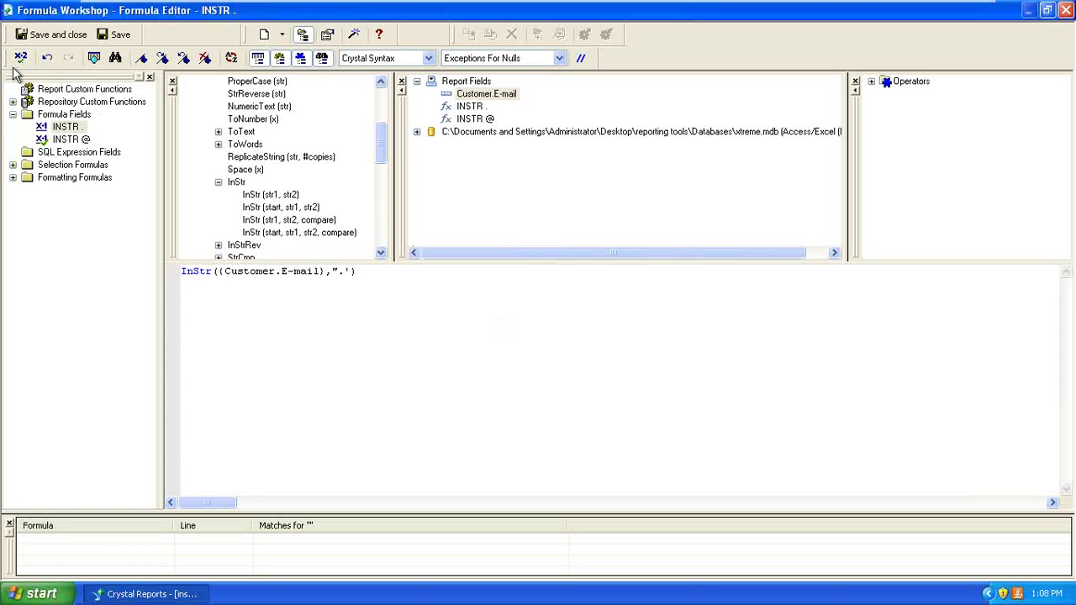
{"action": "left_click", "coordinate": [61, 35]}
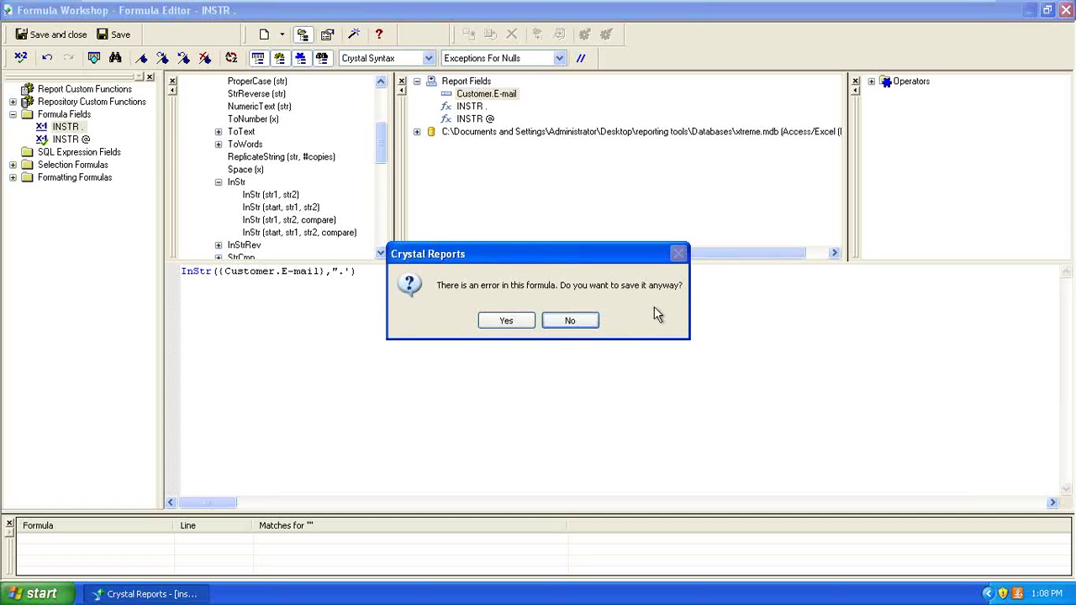
{"action": "left_click", "coordinate": [586, 320]}
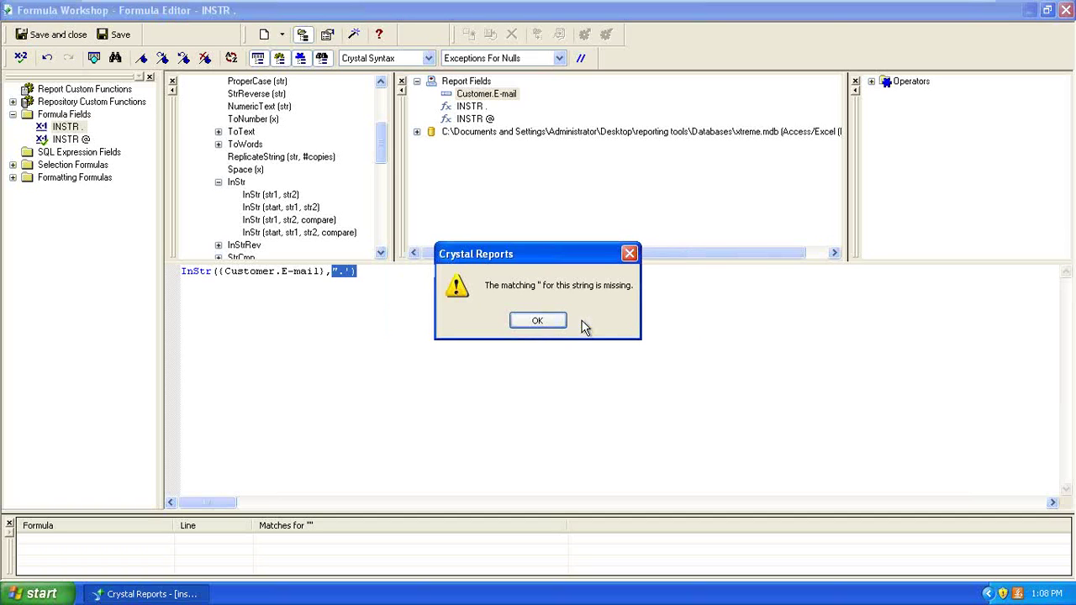
{"action": "left_click", "coordinate": [558, 325]}
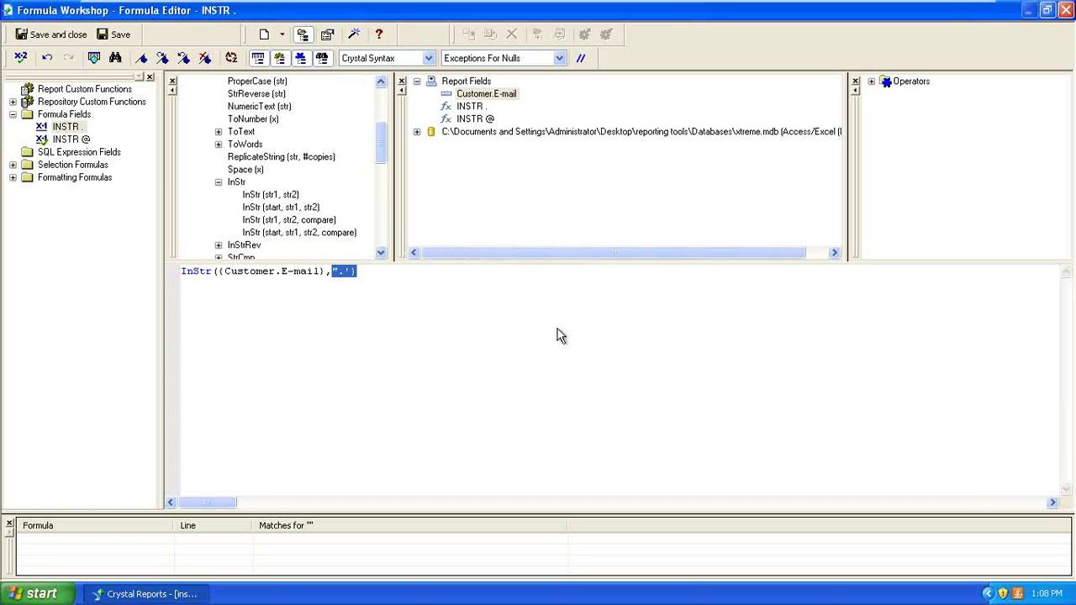
{"action": "left_click", "coordinate": [350, 270]}
Step: Save INSTR ., add it to the Details section, and preview the report
{"action": "left_click", "coordinate": [52, 34]}
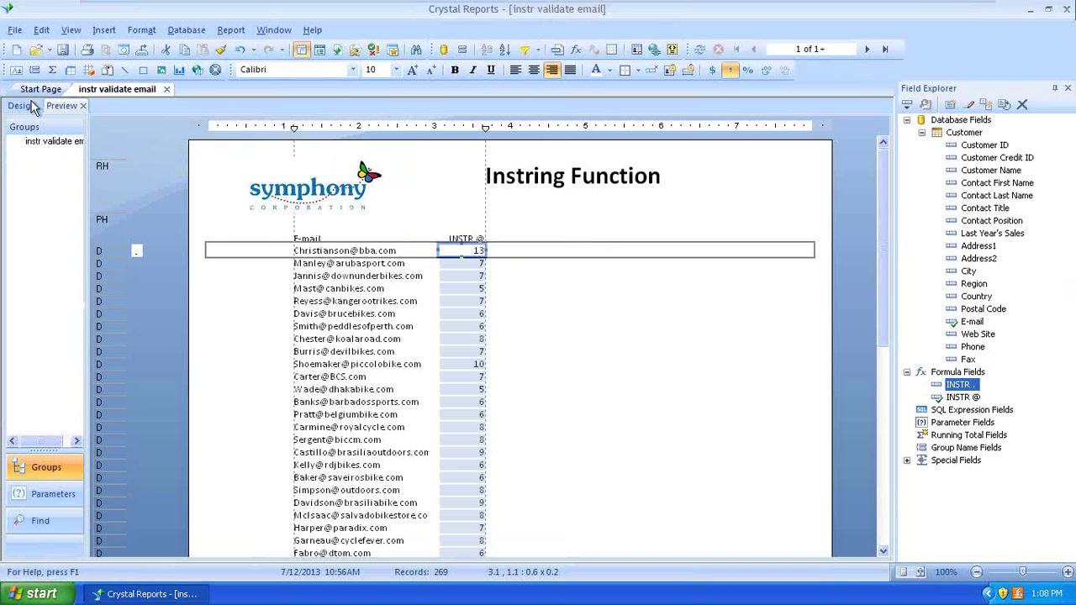
{"action": "left_click", "coordinate": [23, 107]}
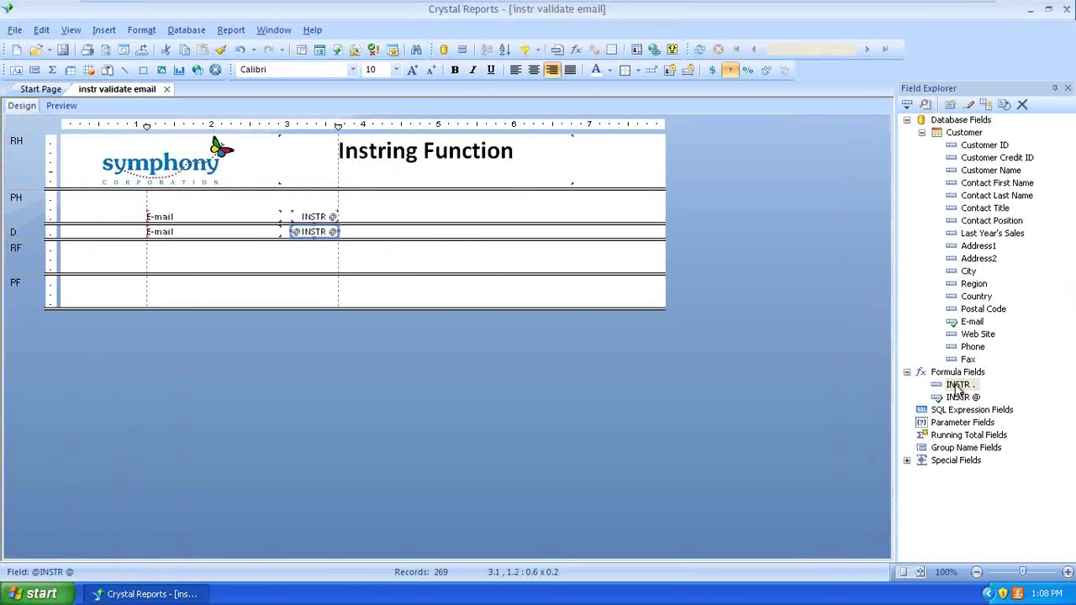
{"action": "left_click_drag", "start_coordinate": [954, 388], "coordinate": [361, 229]}
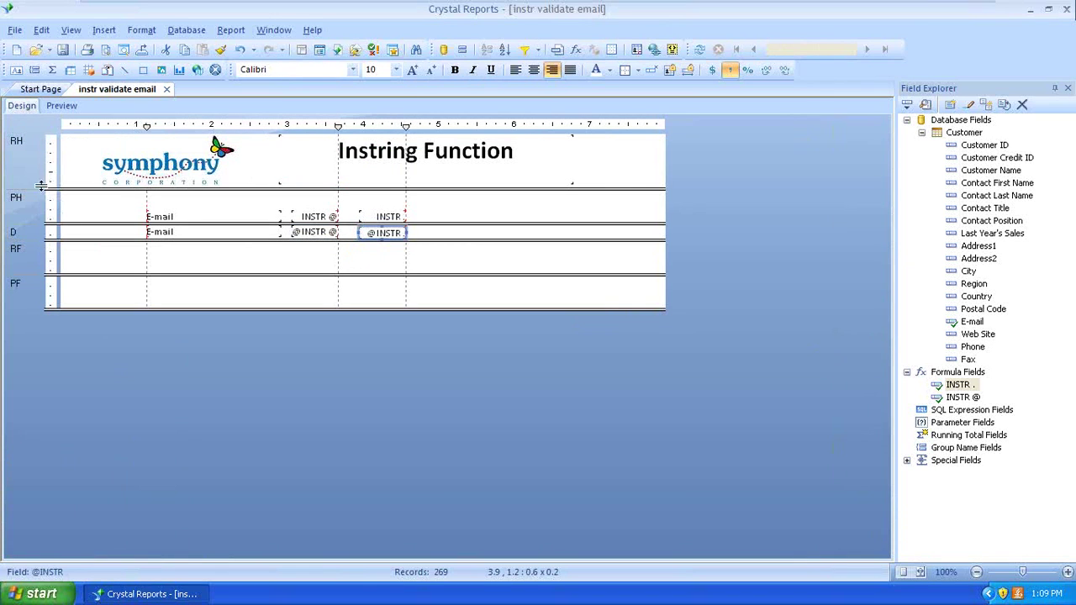
{"action": "left_click", "coordinate": [54, 106]}
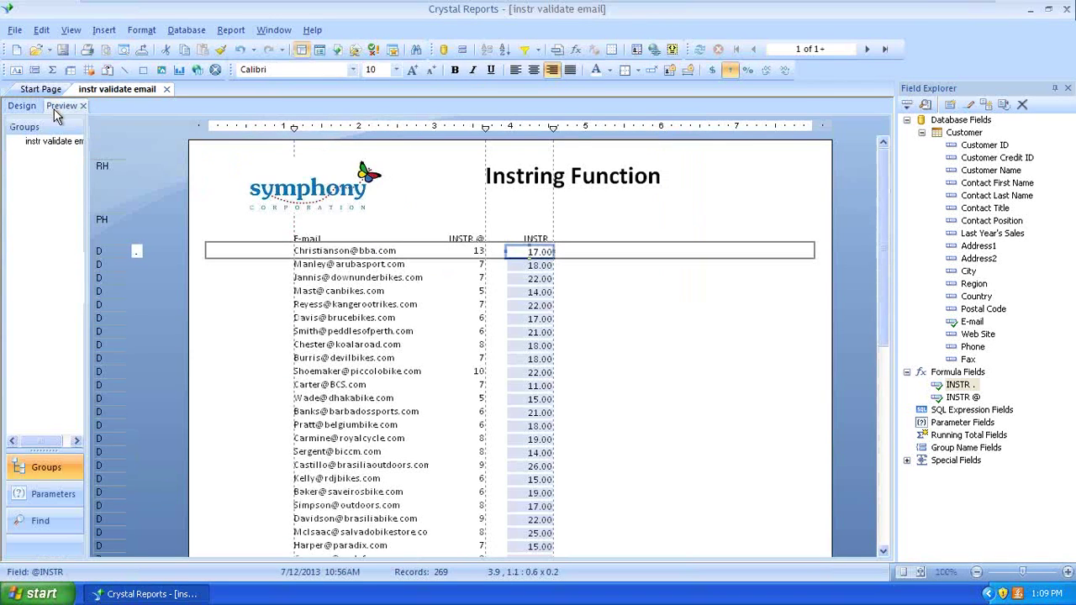
Step: Reduce the INSTR . values to whole numbers with two Decrease Decimals
{"action": "left_click", "coordinate": [543, 266]}
{"action": "left_click", "coordinate": [783, 71]}
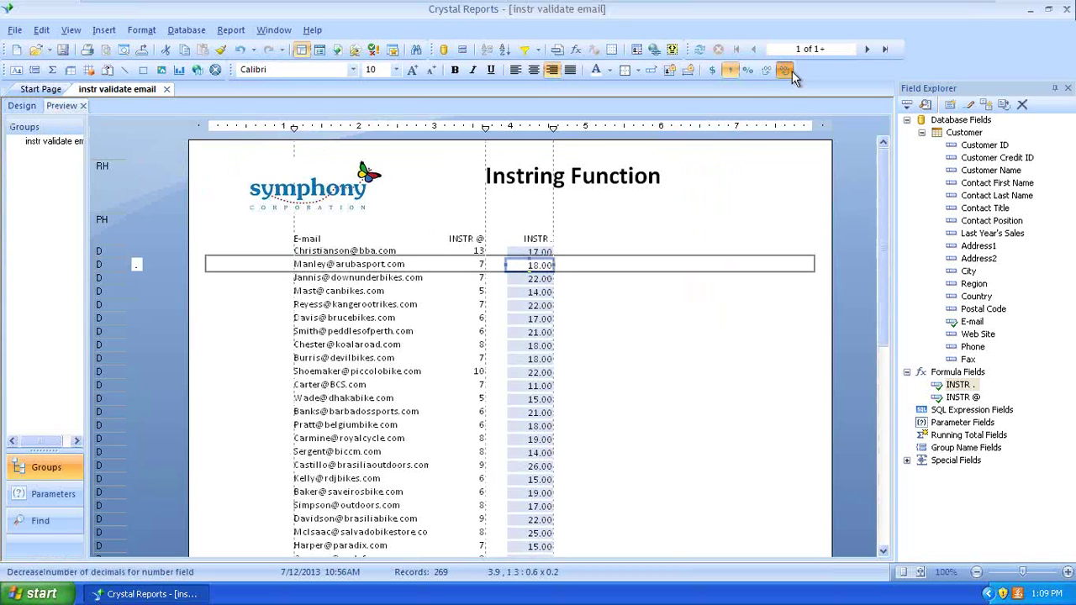
{"action": "left_click", "coordinate": [784, 71]}
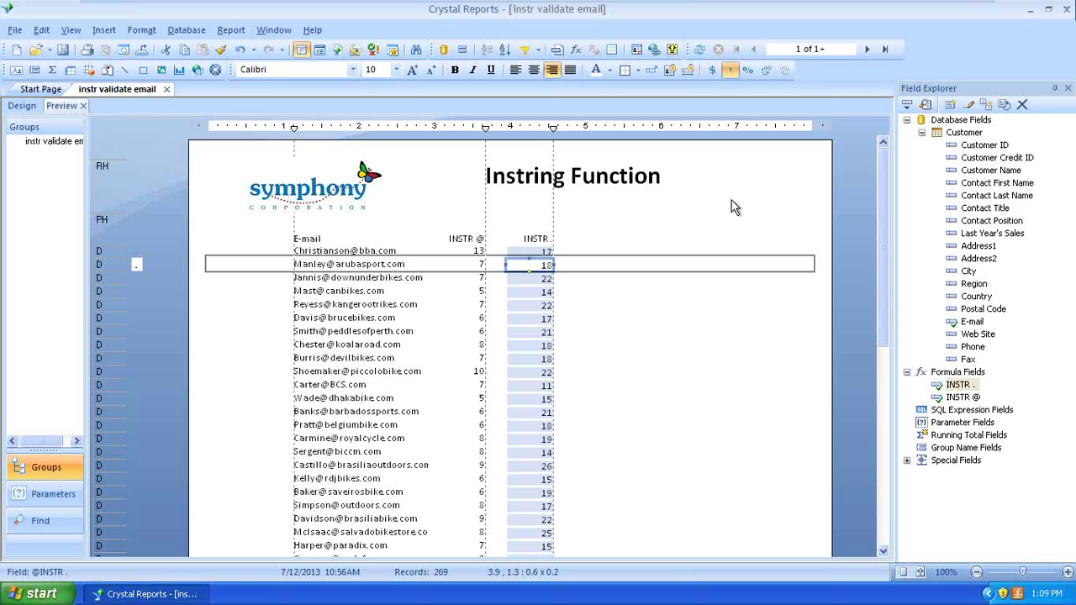
{"action": "left_click", "coordinate": [705, 221]}
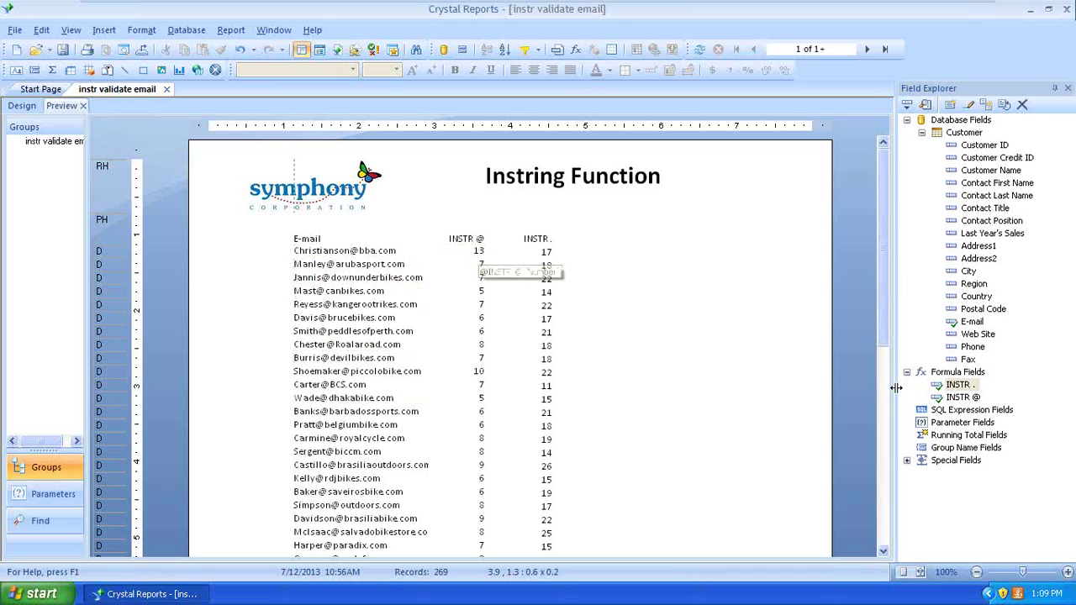
Step: Create a new formula field named 'Validate'
{"action": "left_click", "coordinate": [956, 374]}
{"action": "right_click", "coordinate": [956, 381]}
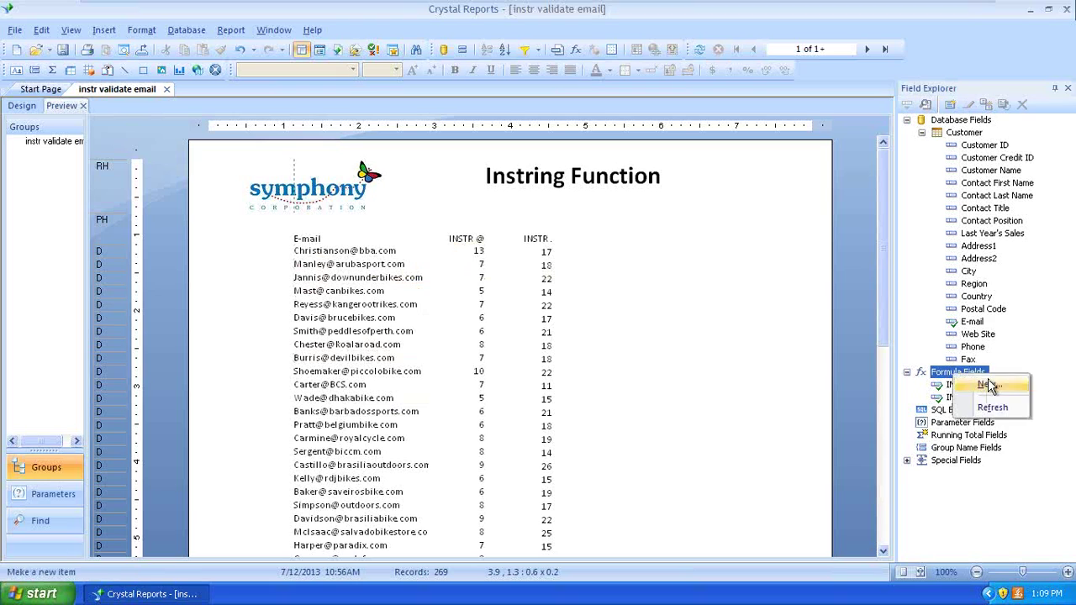
{"action": "left_click", "coordinate": [990, 385]}
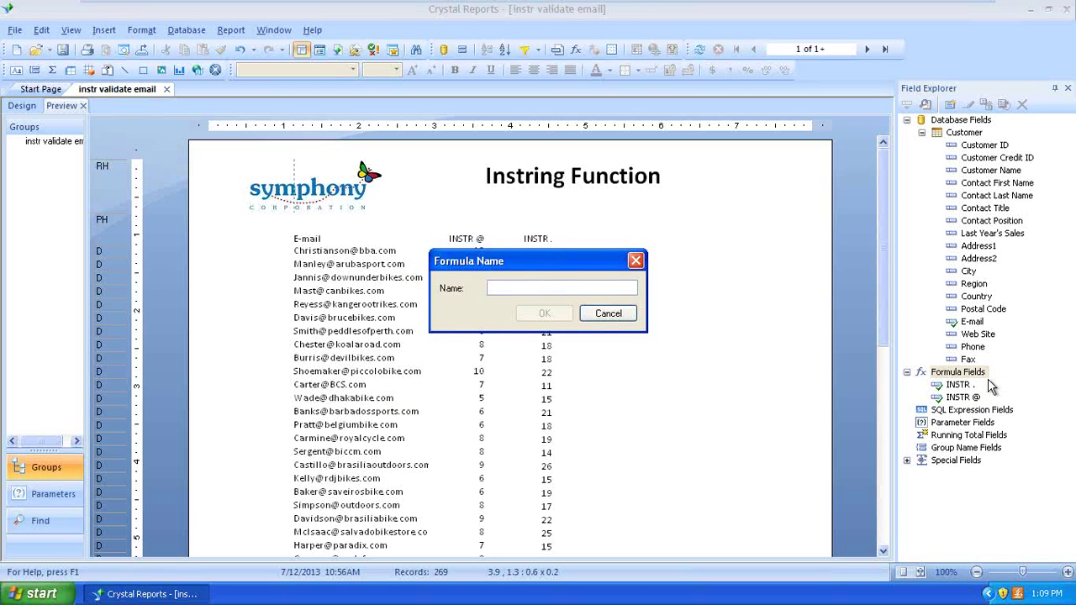
{"action": "left_click", "coordinate": [490, 288]}
{"action": "type", "text": "Validate"}
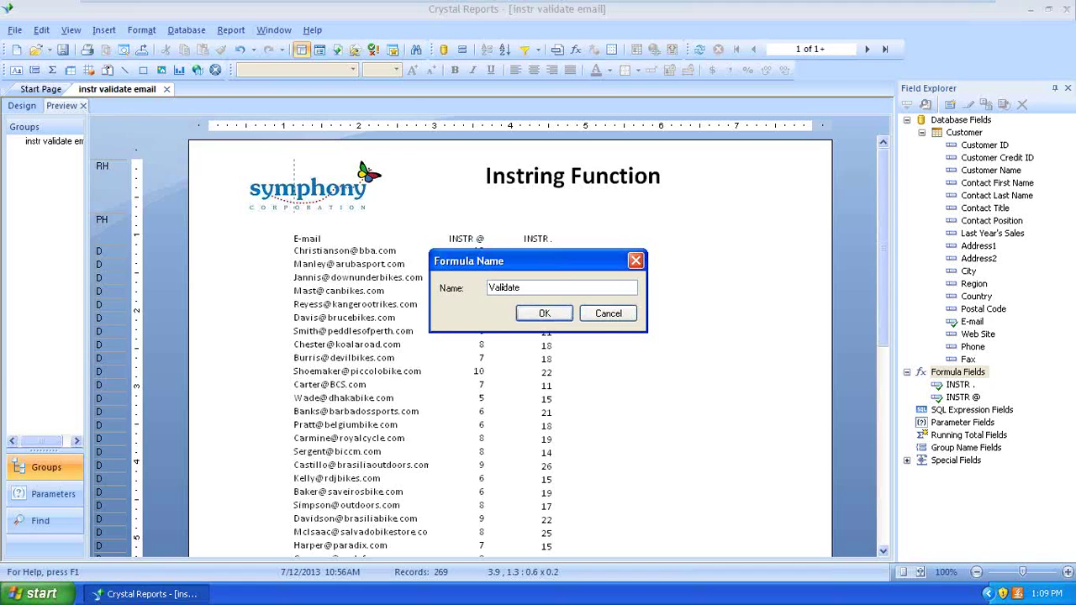
{"action": "key", "text": "Return"}
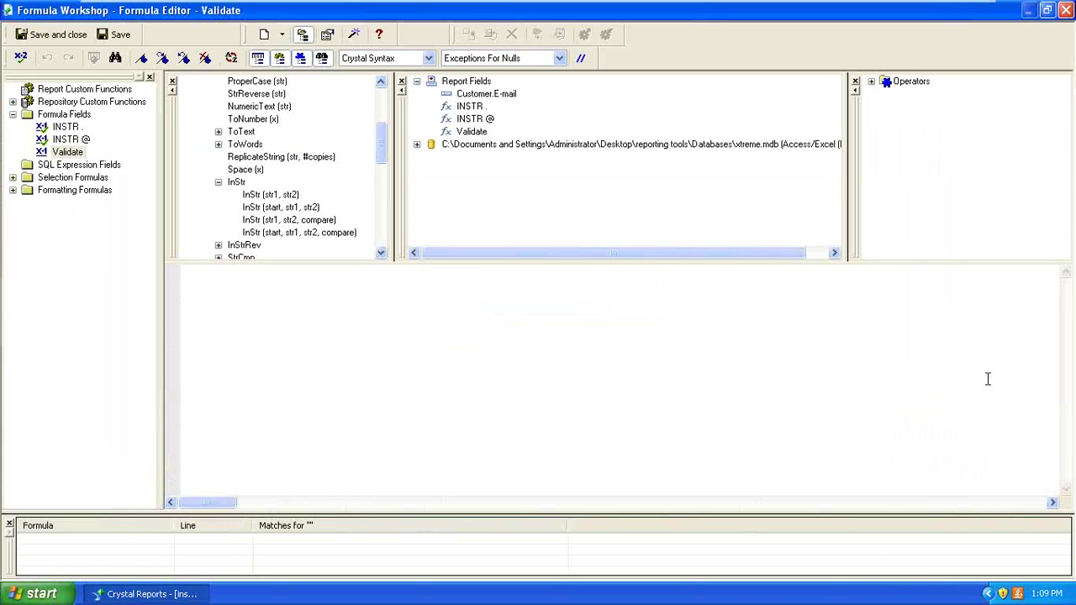
{"action": "type", "text": "if"}
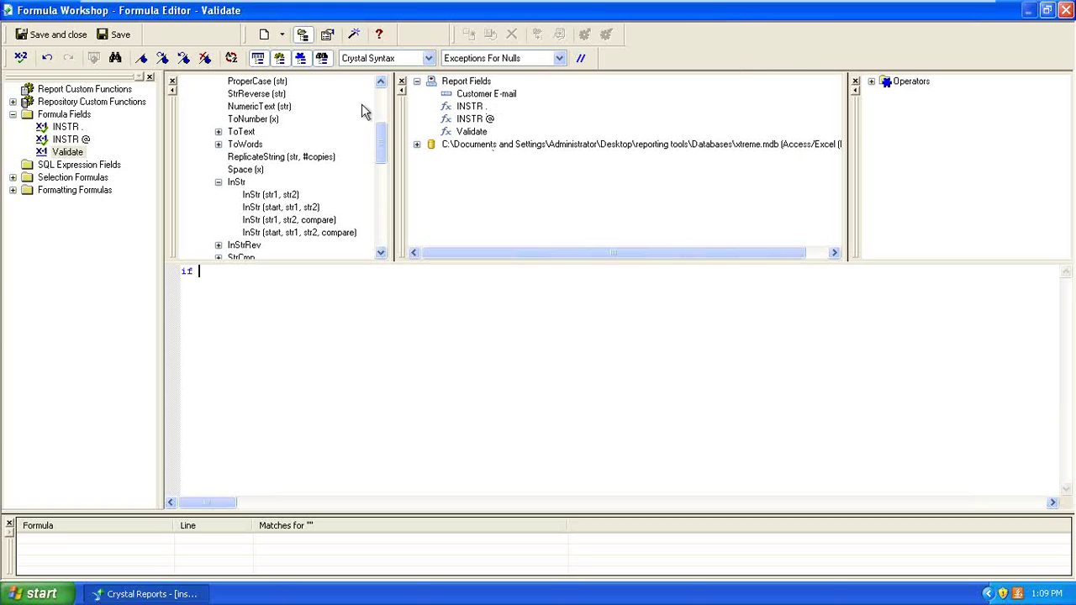
{"action": "double_click", "coordinate": [477, 120]}
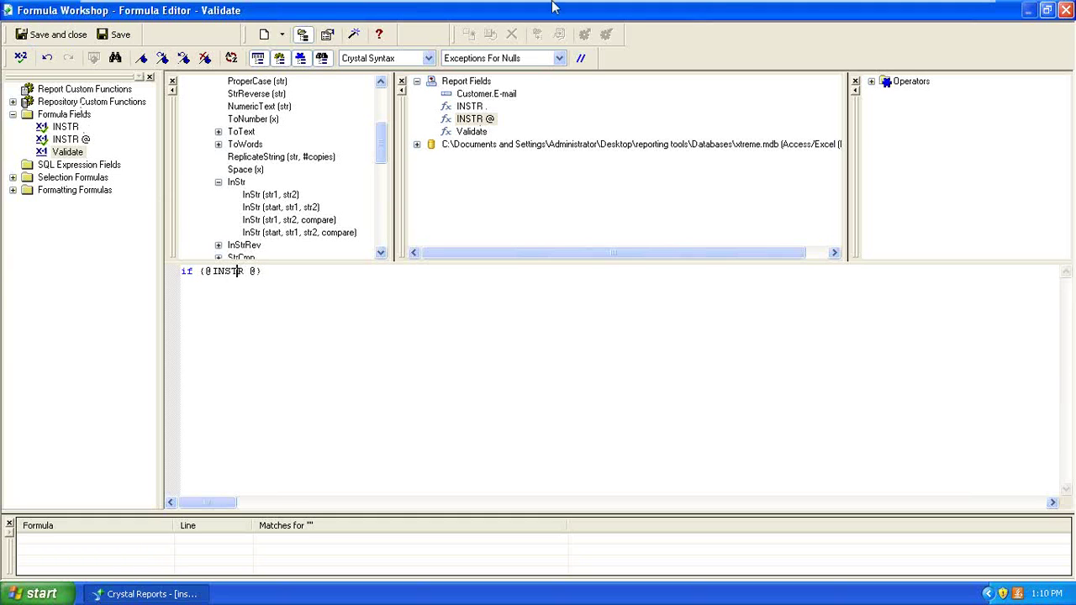
{"action": "left_click", "coordinate": [581, 59]}
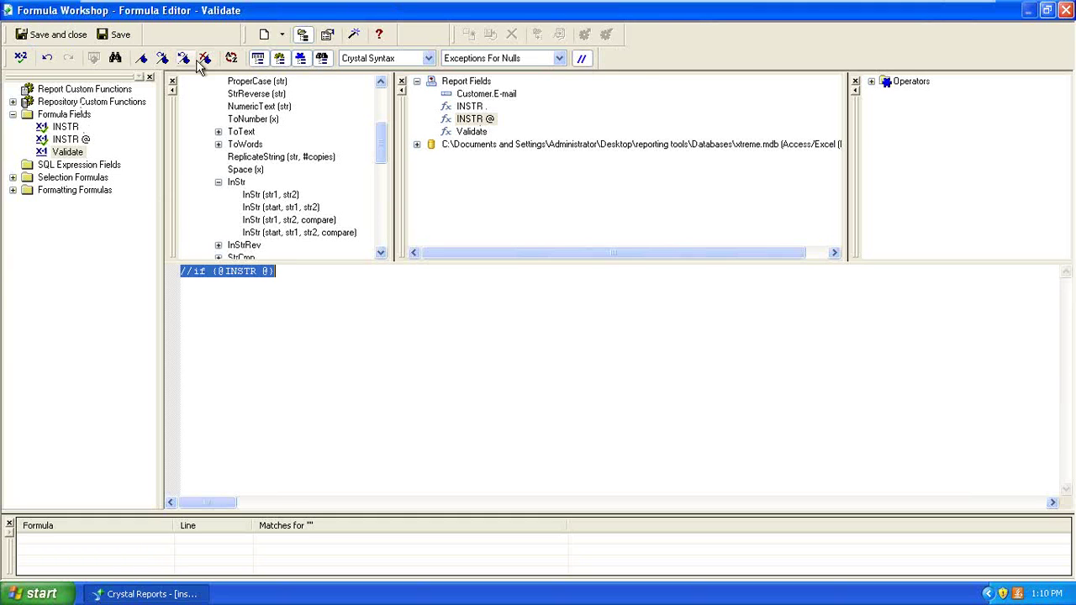
{"action": "left_click", "coordinate": [71, 39]}
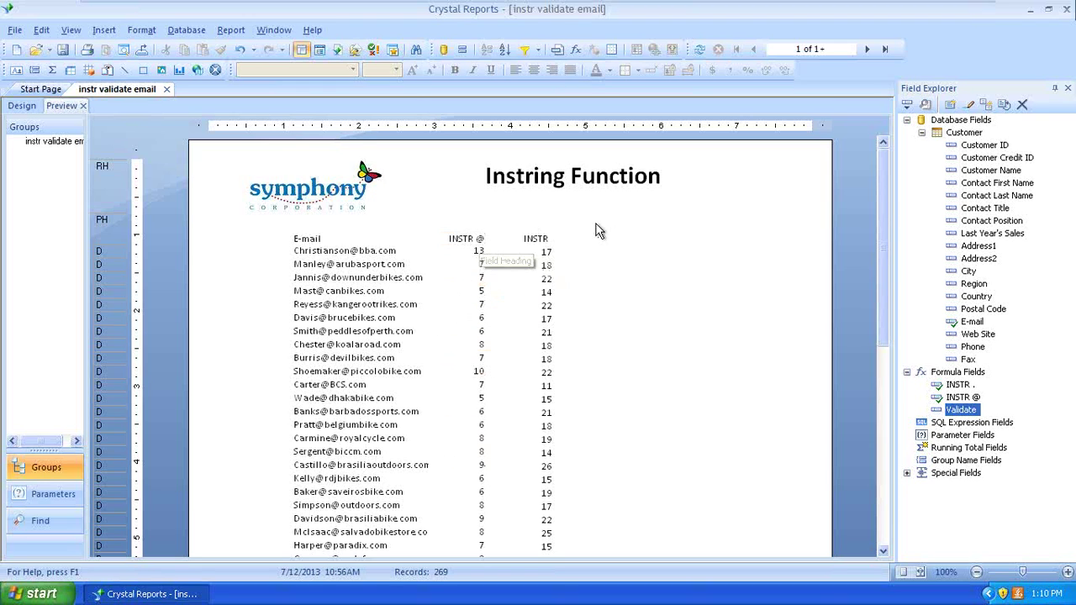
Step: Reopen Validate, uncomment line 1, and complete it with = 0 then 'not valid' else
{"action": "right_click", "coordinate": [962, 411]}
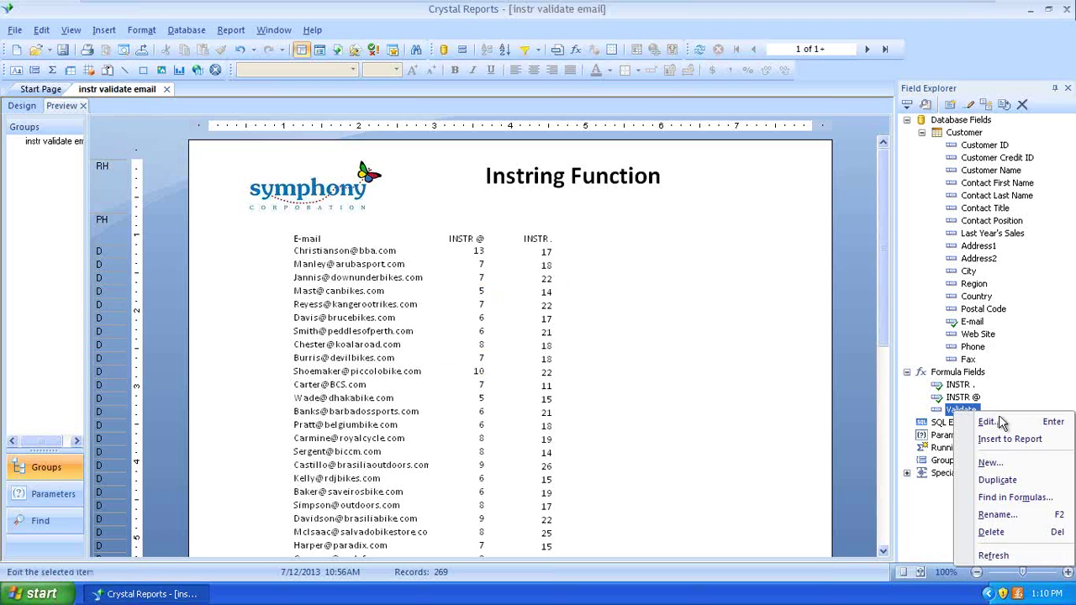
{"action": "left_click", "coordinate": [1000, 423]}
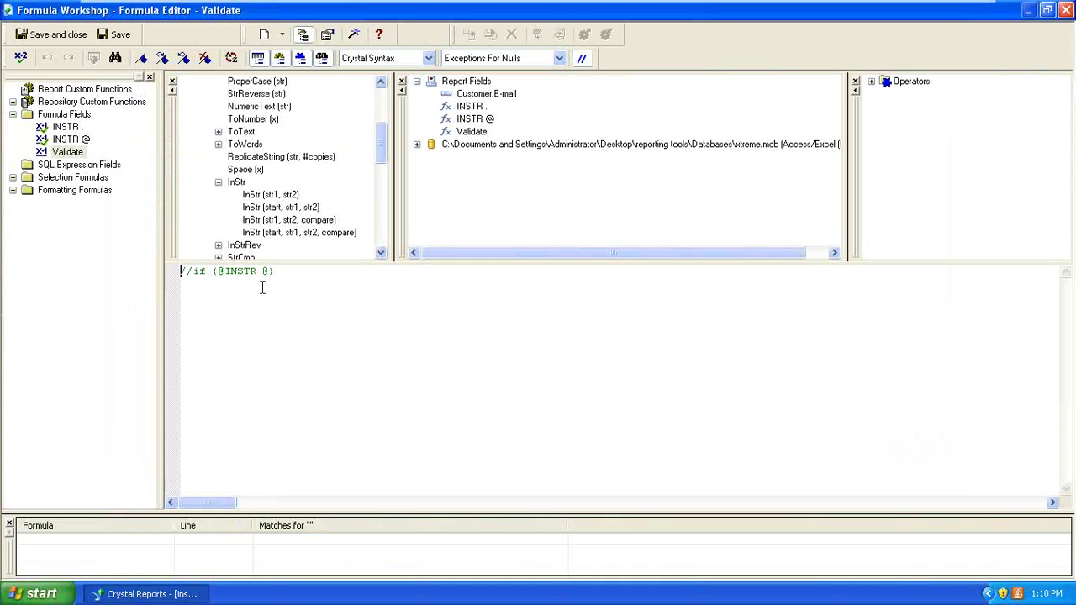
{"action": "left_click", "coordinate": [581, 58]}
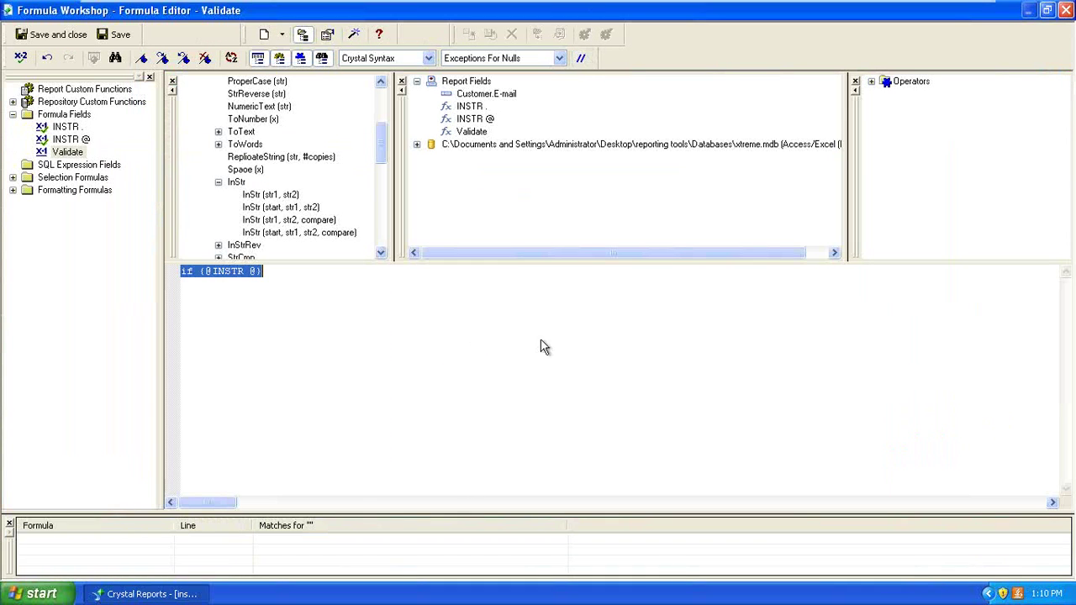
{"action": "left_click", "coordinate": [451, 372]}
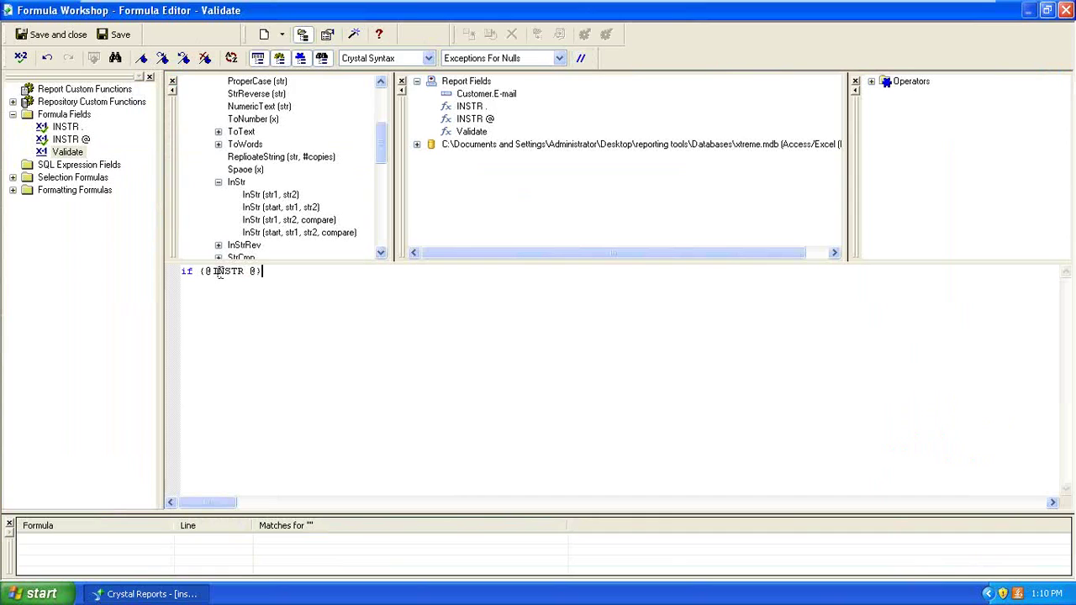
{"action": "type", "text": "= 0 then 'not valid"}
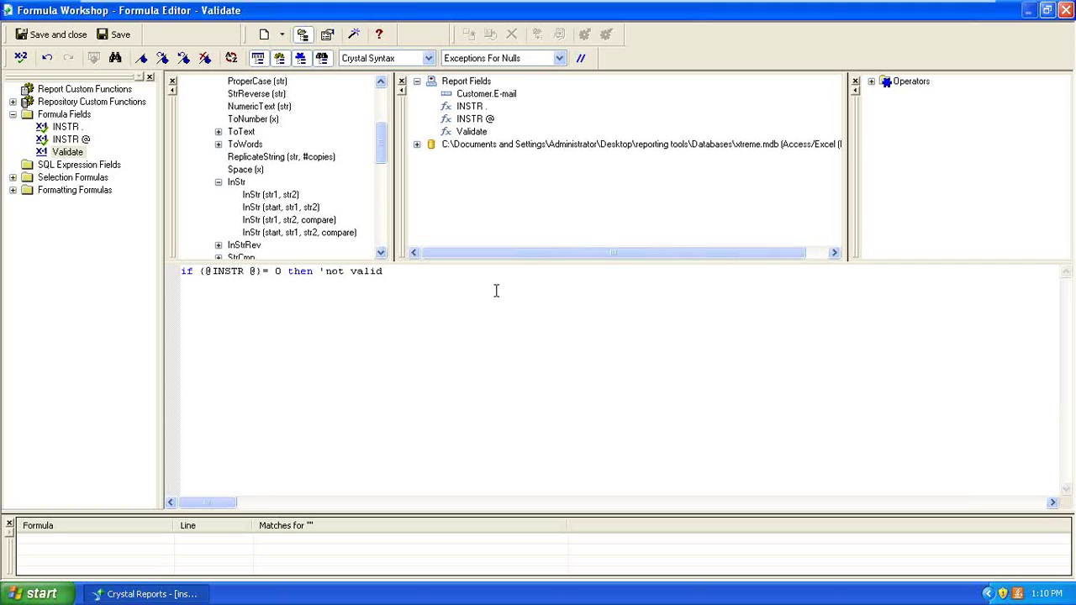
{"action": "type", "text": "' else"}
{"action": "key", "text": "Return"}
{"action": "type", "text": "if"}
{"action": "right_click", "coordinate": [496, 291]}
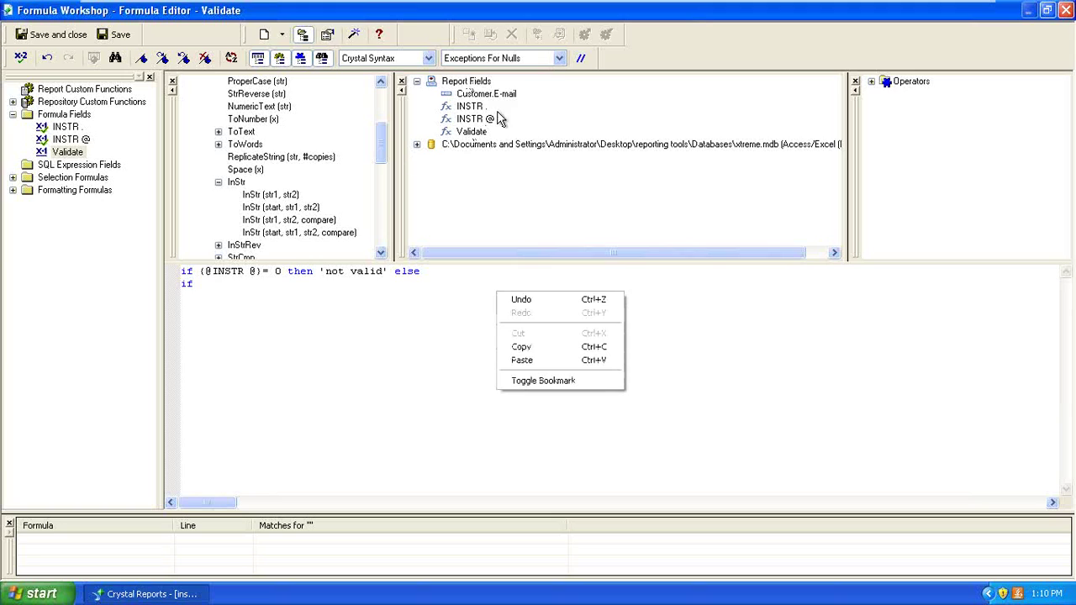
{"action": "left_click", "coordinate": [472, 108]}
{"action": "double_click", "coordinate": [472, 109]}
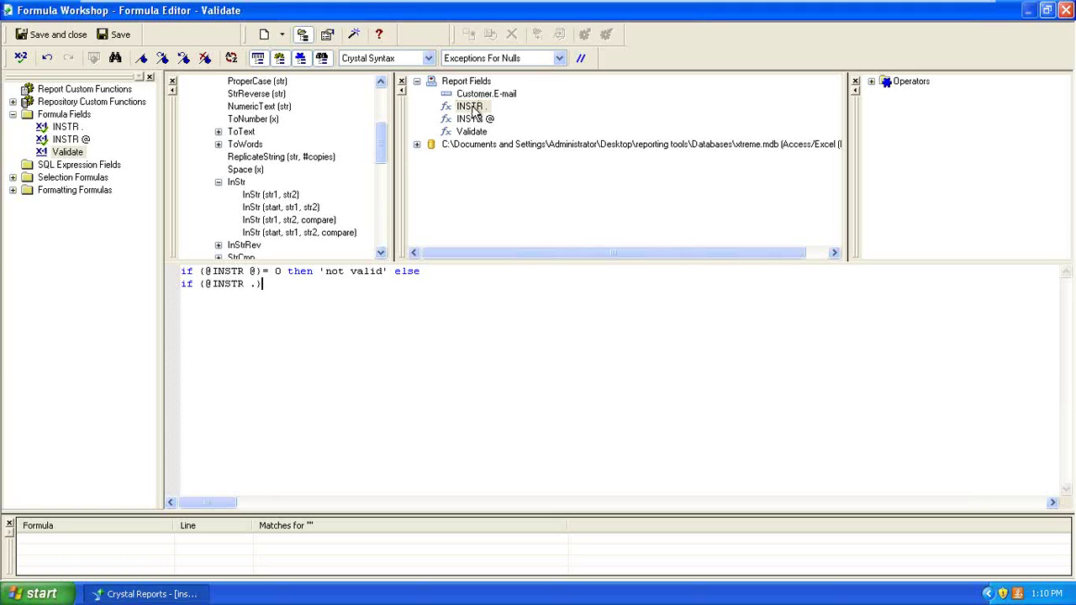
{"action": "type", "text": "= 0 then"}
Step: Copy 'not valid' else onto line 2 and begin a third if-line with INSTR .
{"action": "left_click_drag", "start_coordinate": [320, 270], "coordinate": [422, 272]}
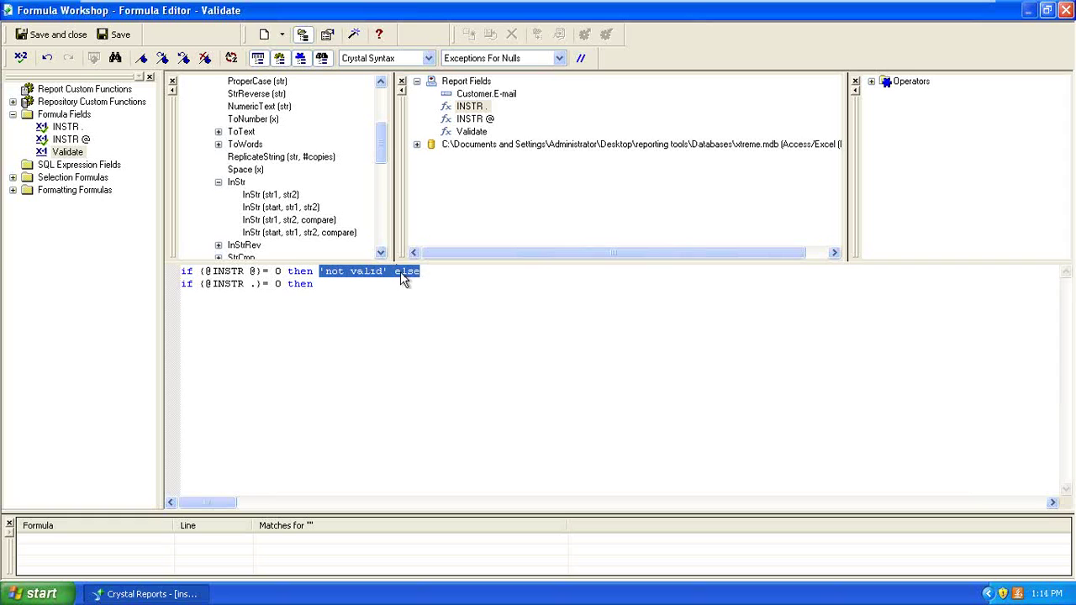
{"action": "right_click", "coordinate": [400, 271]}
{"action": "left_click", "coordinate": [400, 327]}
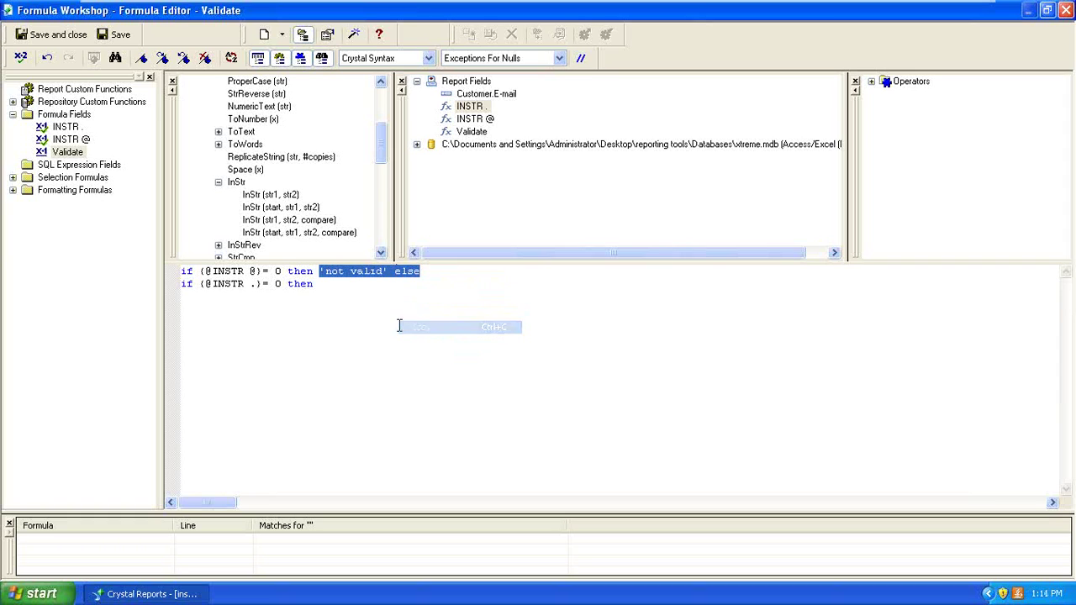
{"action": "right_click", "coordinate": [351, 287]}
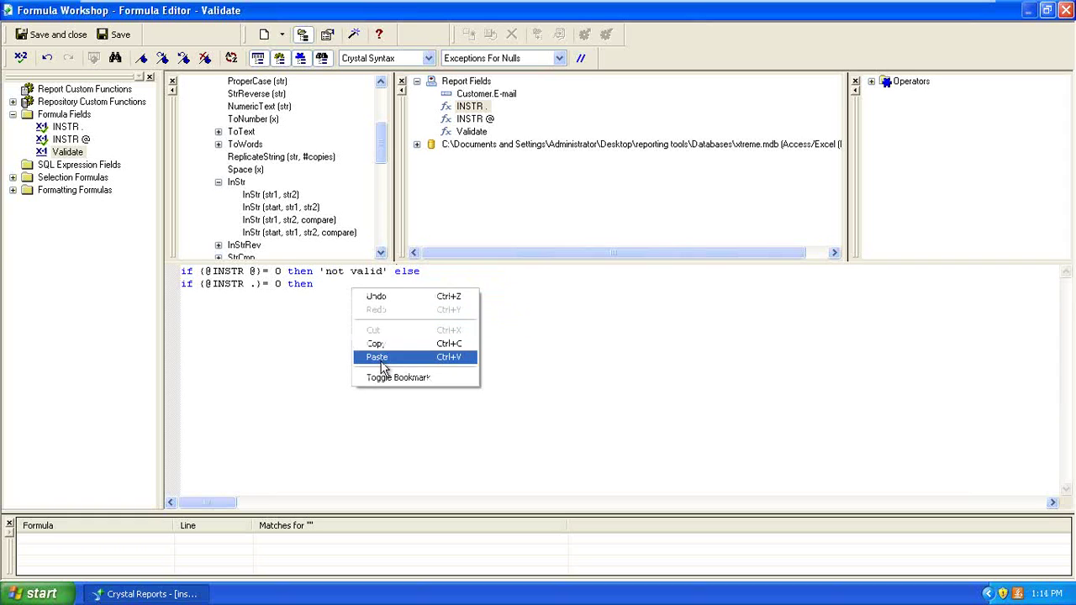
{"action": "left_click", "coordinate": [380, 358]}
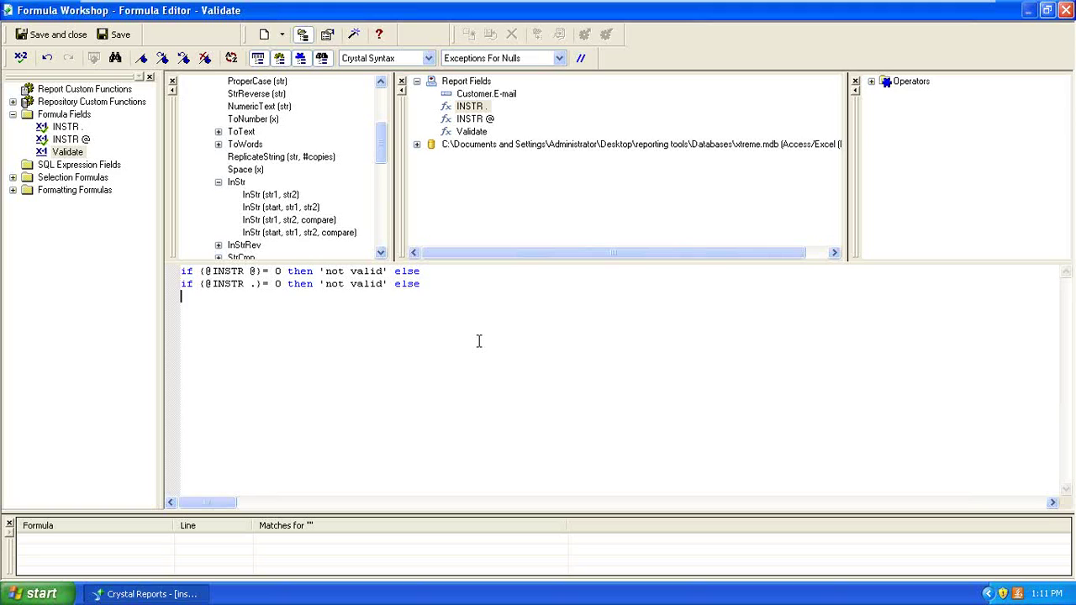
{"action": "type", "text": "if"}
{"action": "double_click", "coordinate": [477, 108]}
Step: Complete line 3 of the Validate formula with INSTR @, then 'not valid' else
{"action": "left_click", "coordinate": [474, 122]}
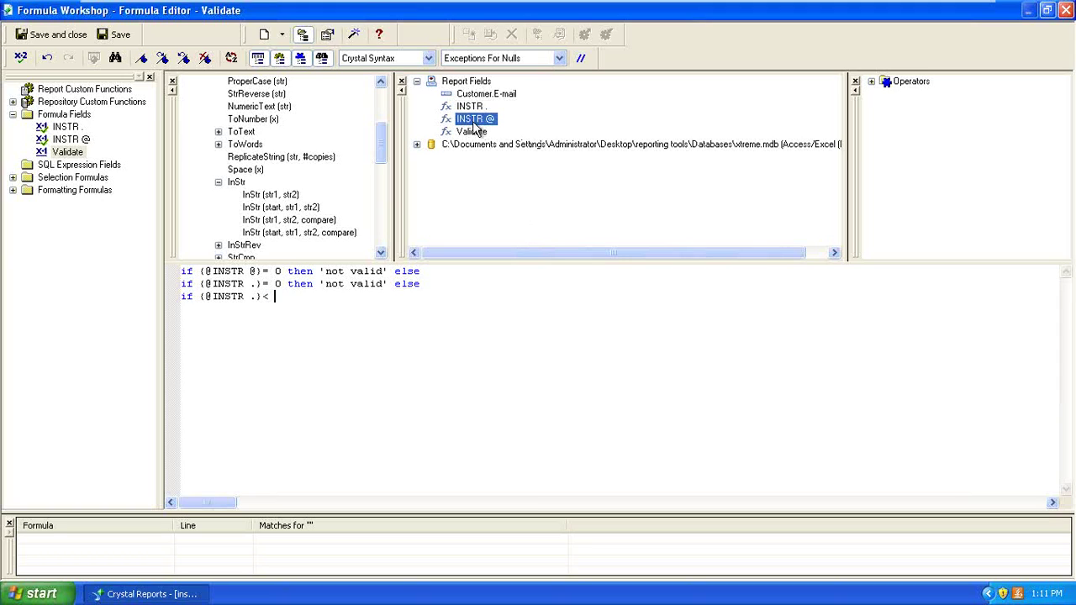
{"action": "double_click", "coordinate": [474, 122]}
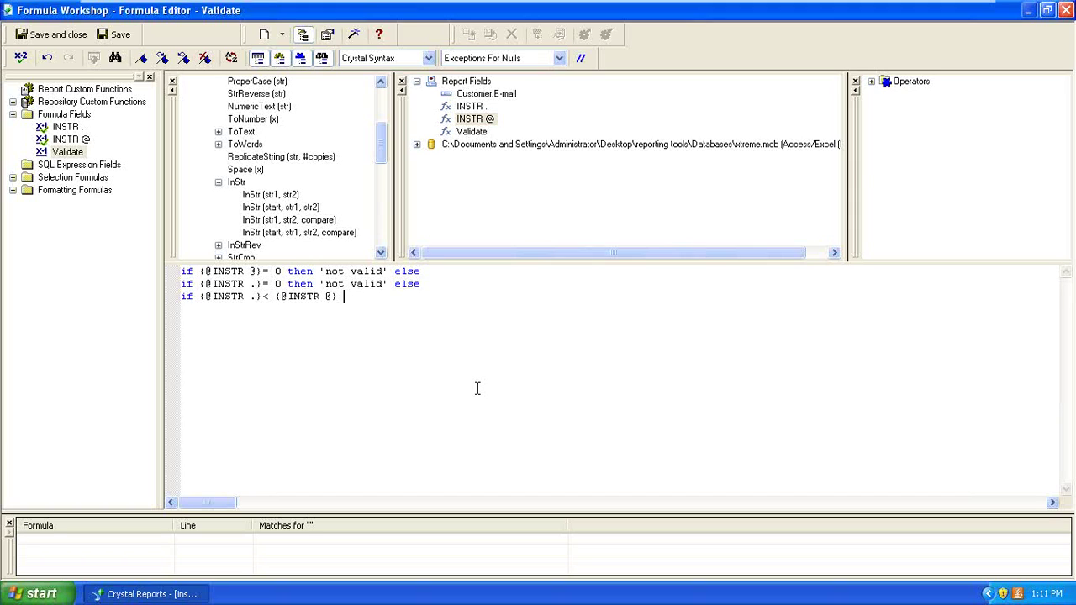
{"action": "type", "text": "then"}
{"action": "key", "text": "ctrl+v"}
Step: Add line 4: if INSTR . > INSTR @ then 'valid', and verify no errors are found
{"action": "key", "text": "Return"}
{"action": "type", "text": "if"}
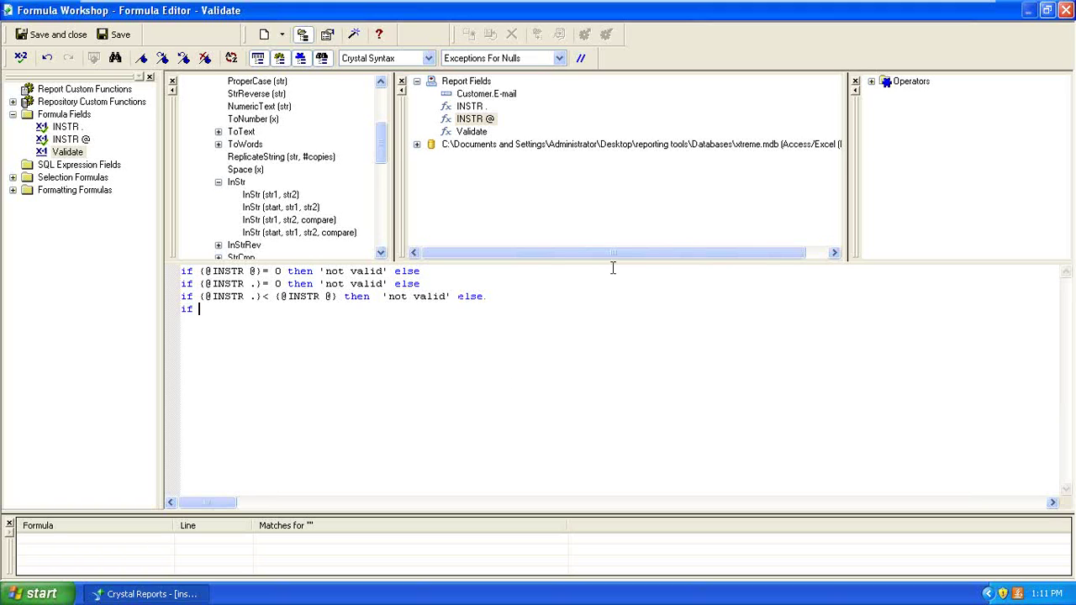
{"action": "left_click", "coordinate": [473, 111]}
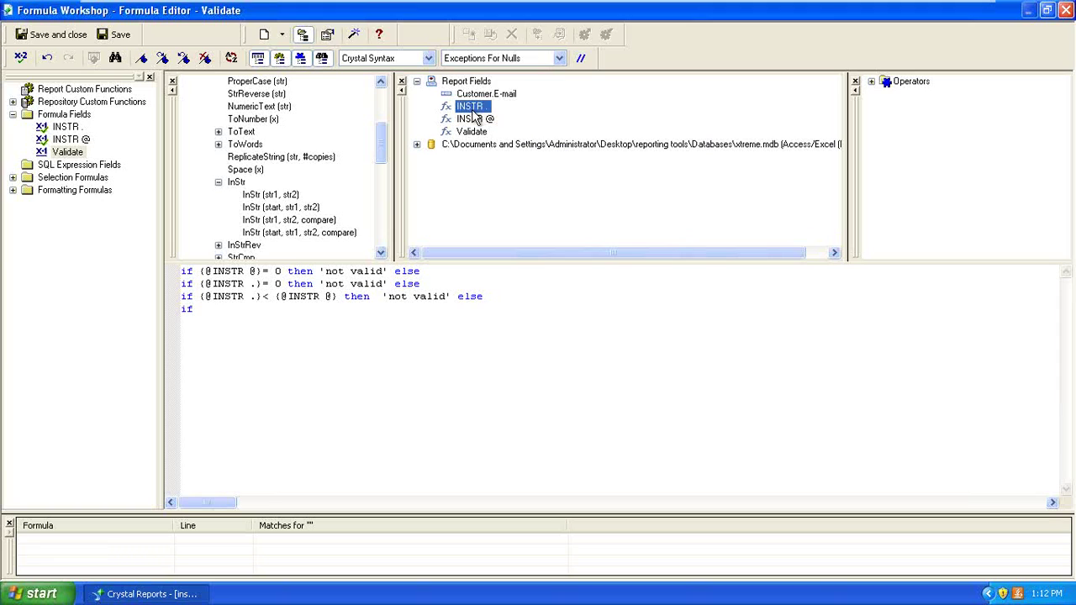
{"action": "double_click", "coordinate": [472, 110]}
{"action": "type", "text": ">"}
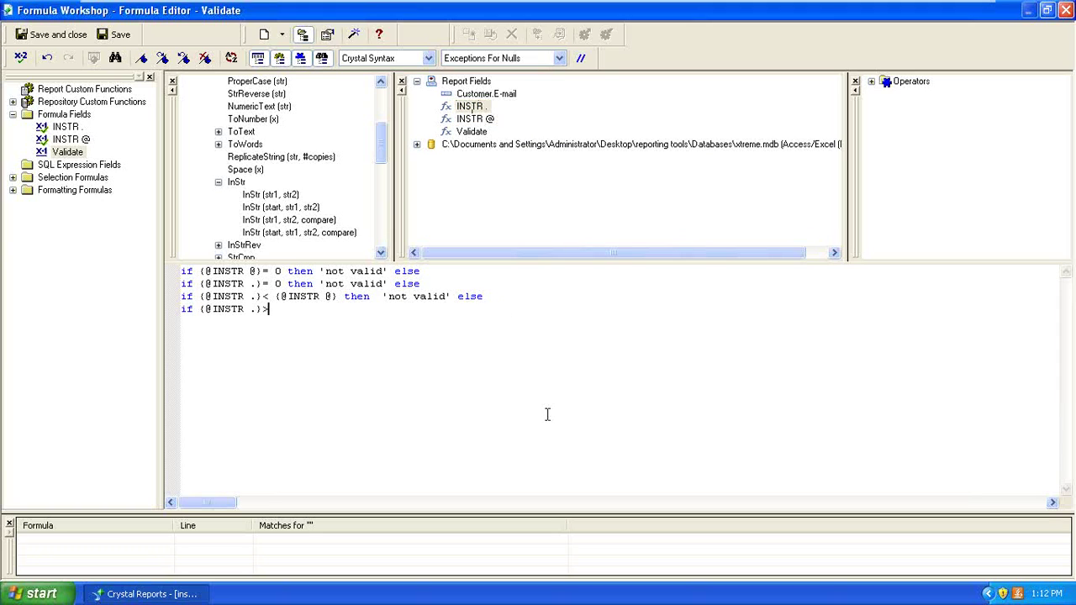
{"action": "double_click", "coordinate": [478, 120]}
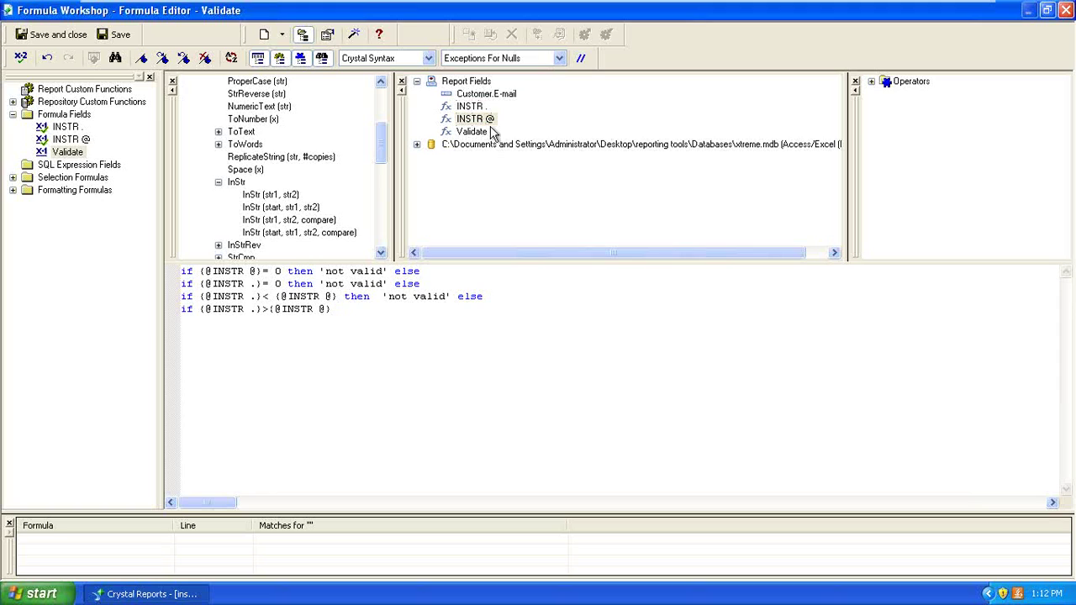
{"action": "type", "text": "then 'valid'"}
{"action": "left_click", "coordinate": [21, 60]}
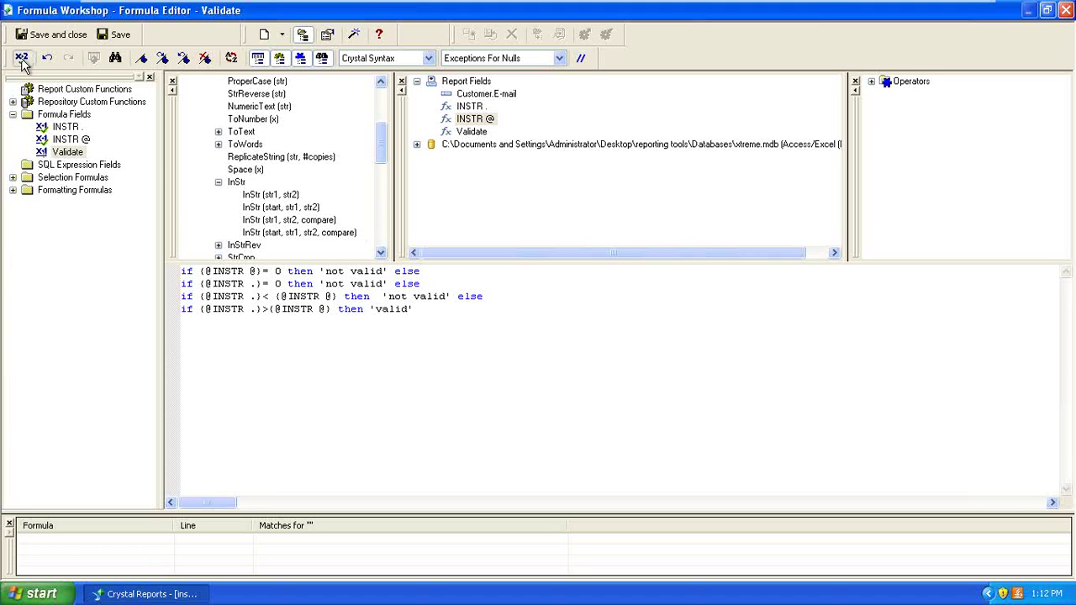
{"action": "left_click", "coordinate": [533, 326]}
Step: Save the Validate formula, place it in the Details section after INSTR ., and preview
{"action": "left_click", "coordinate": [49, 36]}
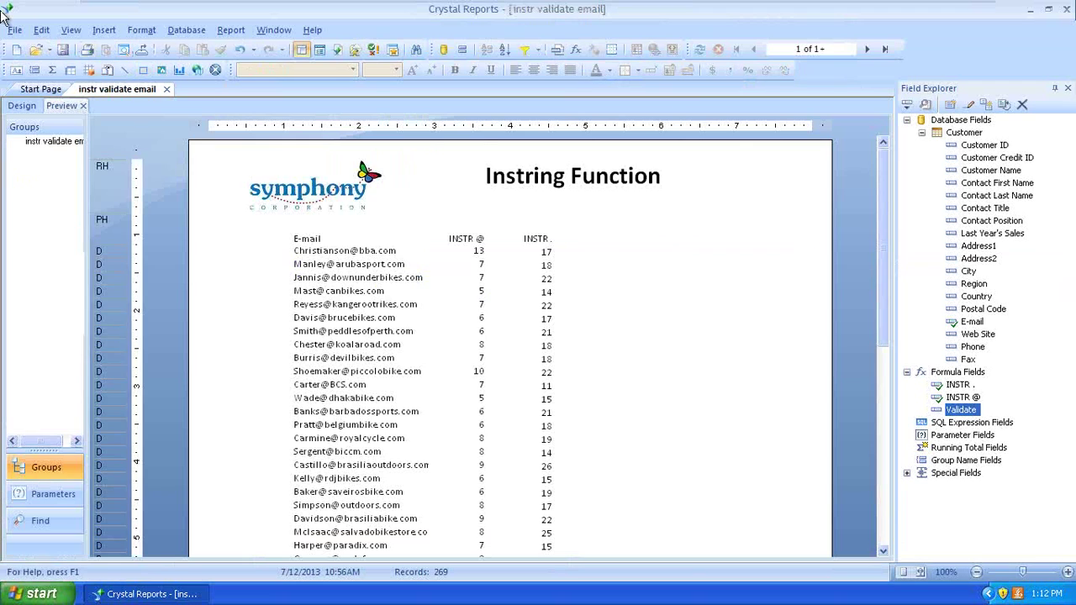
{"action": "left_click", "coordinate": [22, 106]}
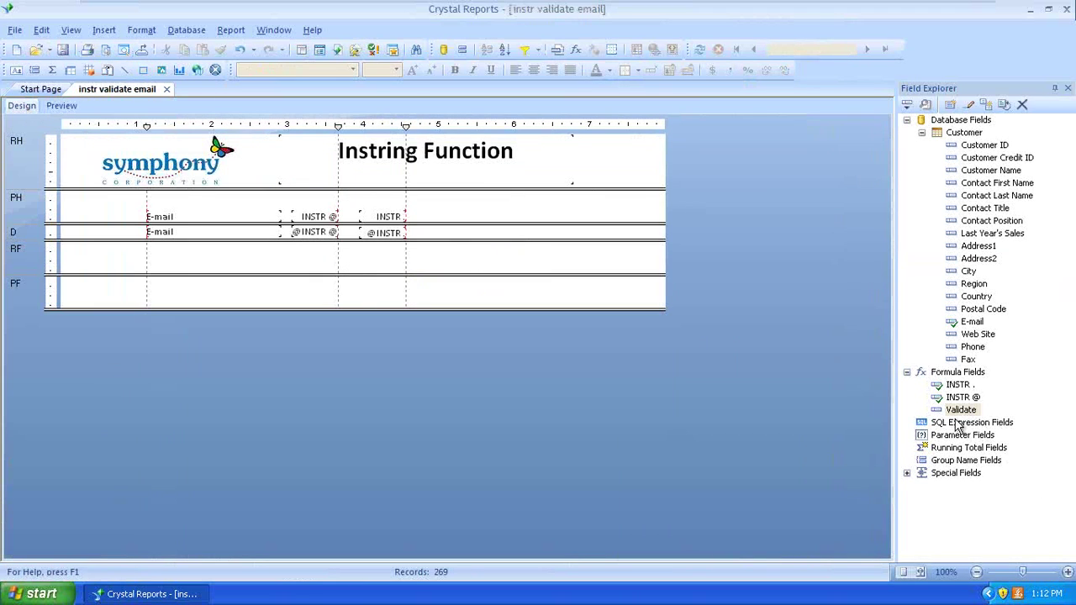
{"action": "left_click_drag", "start_coordinate": [960, 411], "coordinate": [440, 229]}
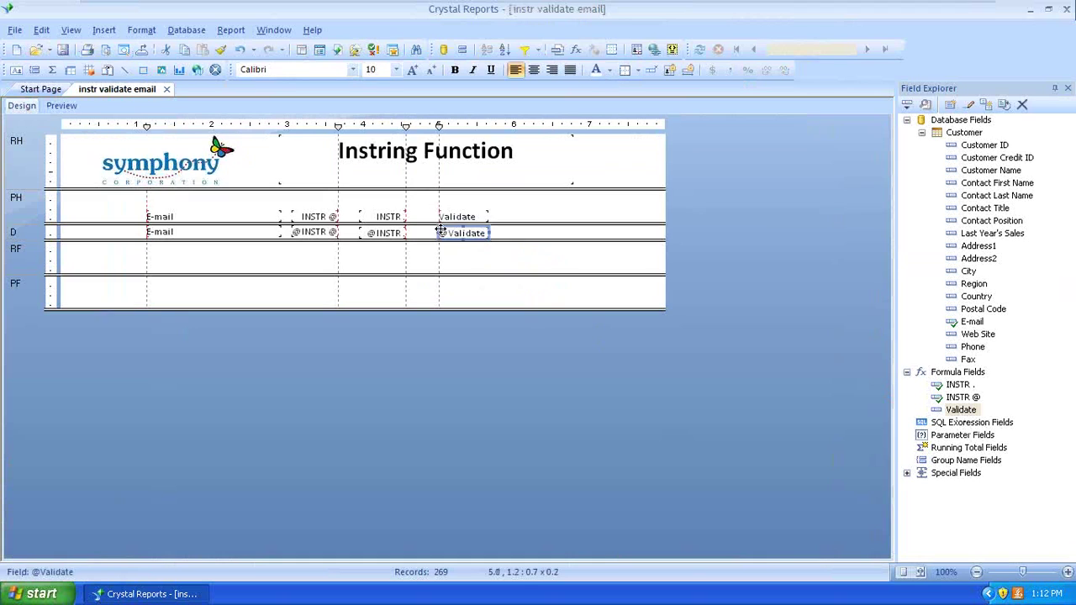
{"action": "left_click", "coordinate": [67, 108]}
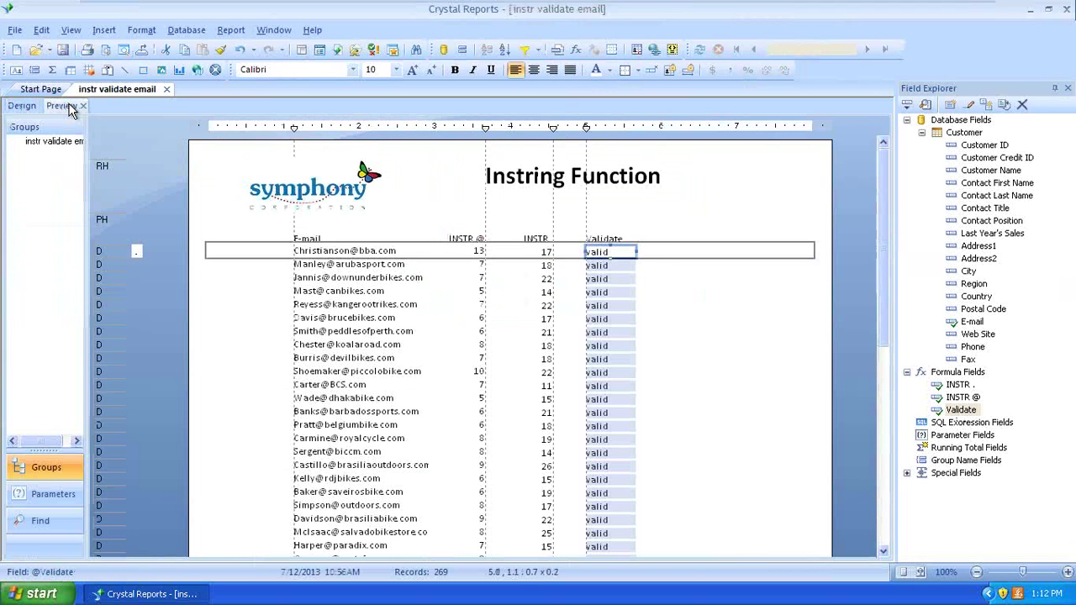
Step: Page through all three report pages checking the Validate column, then return to page 1
{"action": "left_click", "coordinate": [708, 199]}
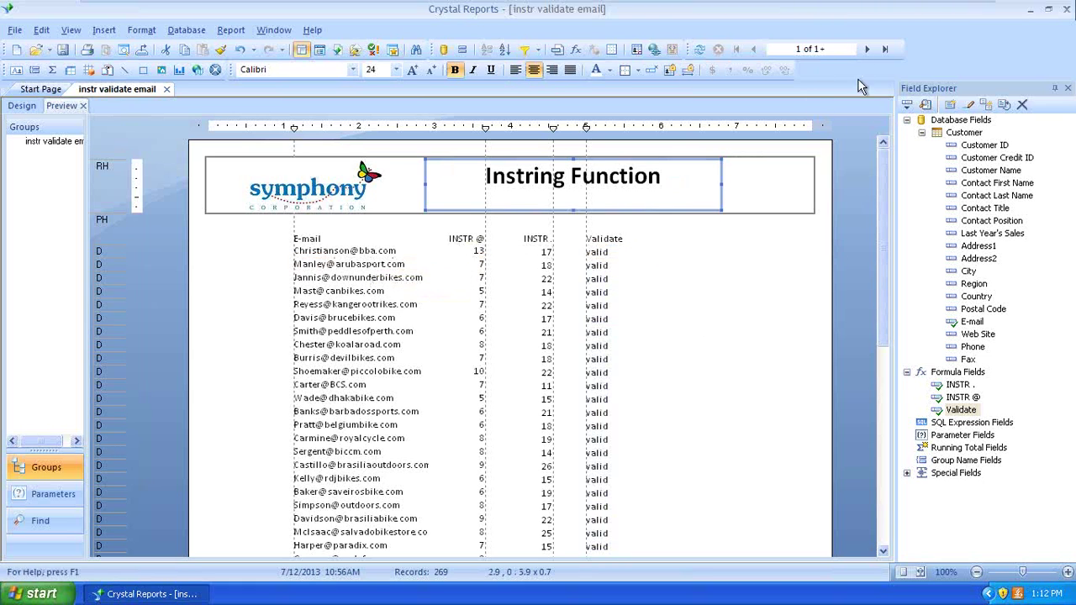
{"action": "left_click_drag", "start_coordinate": [883, 243], "coordinate": [887, 184]}
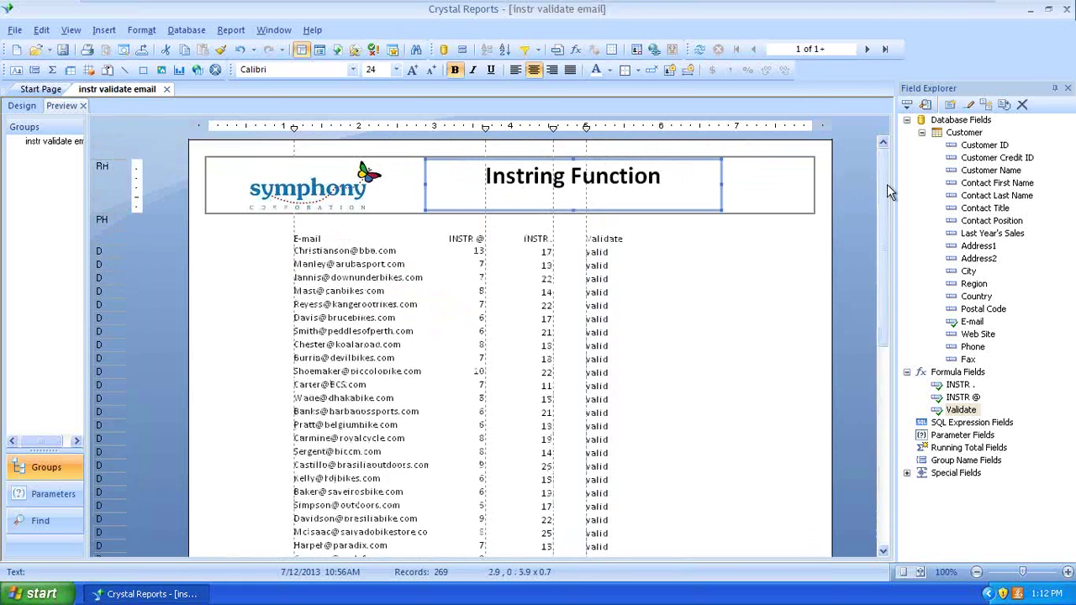
{"action": "left_click", "coordinate": [866, 49]}
{"action": "left_click_drag", "start_coordinate": [879, 202], "coordinate": [679, 93]}
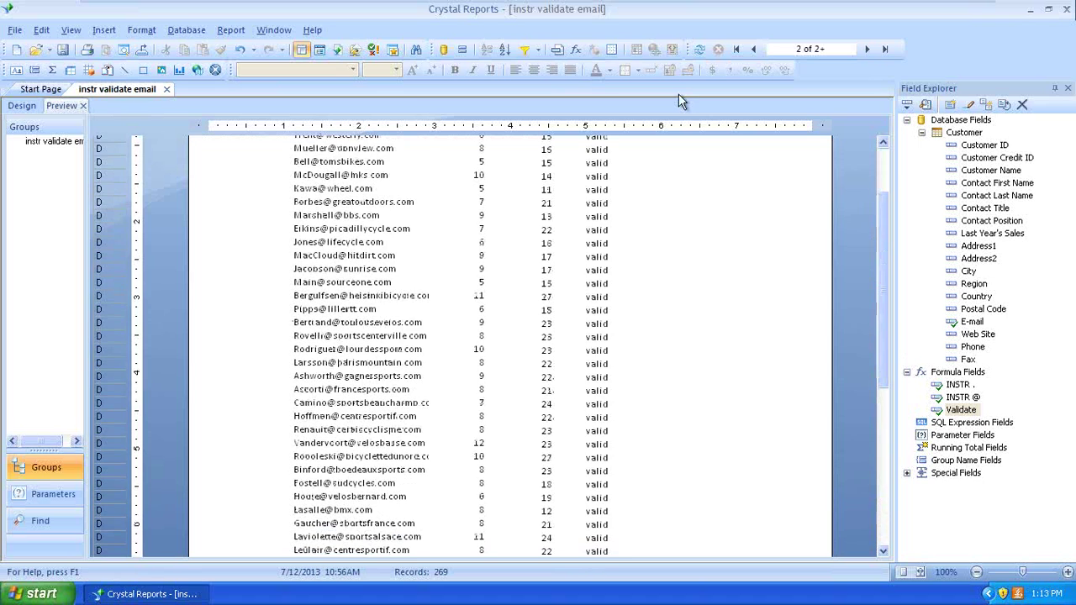
{"action": "left_click", "coordinate": [866, 50]}
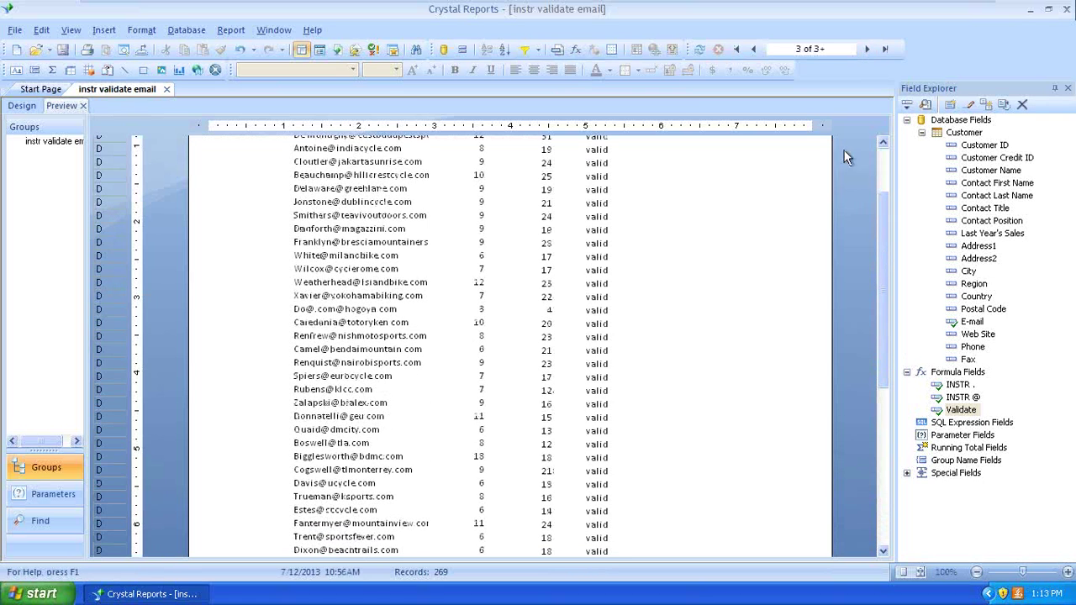
{"action": "left_click_drag", "start_coordinate": [893, 345], "coordinate": [883, 554]}
{"action": "left_click", "coordinate": [883, 552]}
{"action": "scroll", "coordinate": [914, 353], "scroll_direction": "up", "scroll_amount": 6}
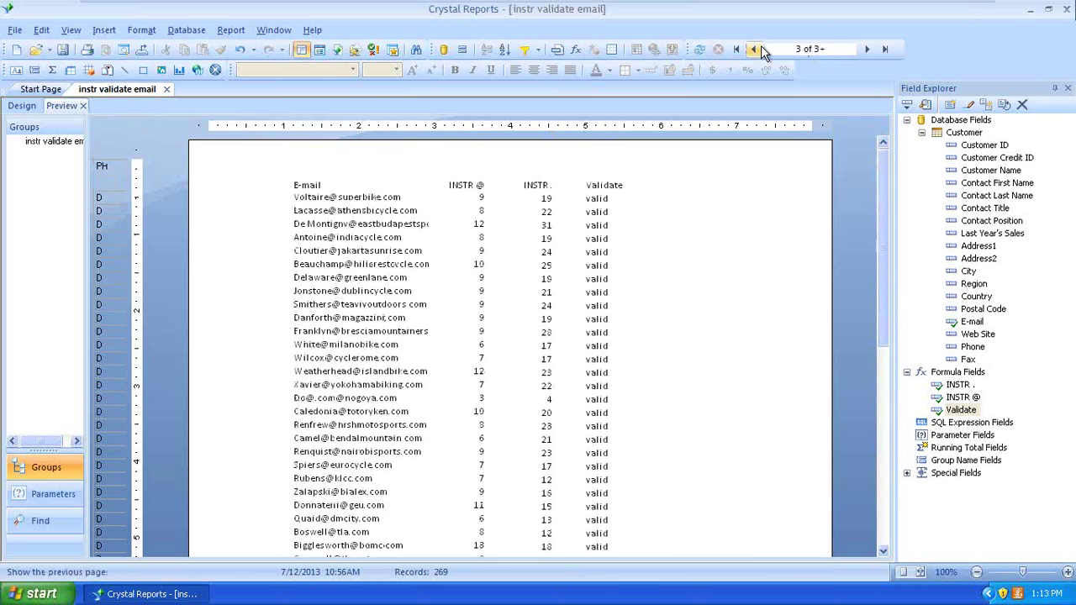
{"action": "left_click", "coordinate": [737, 49]}
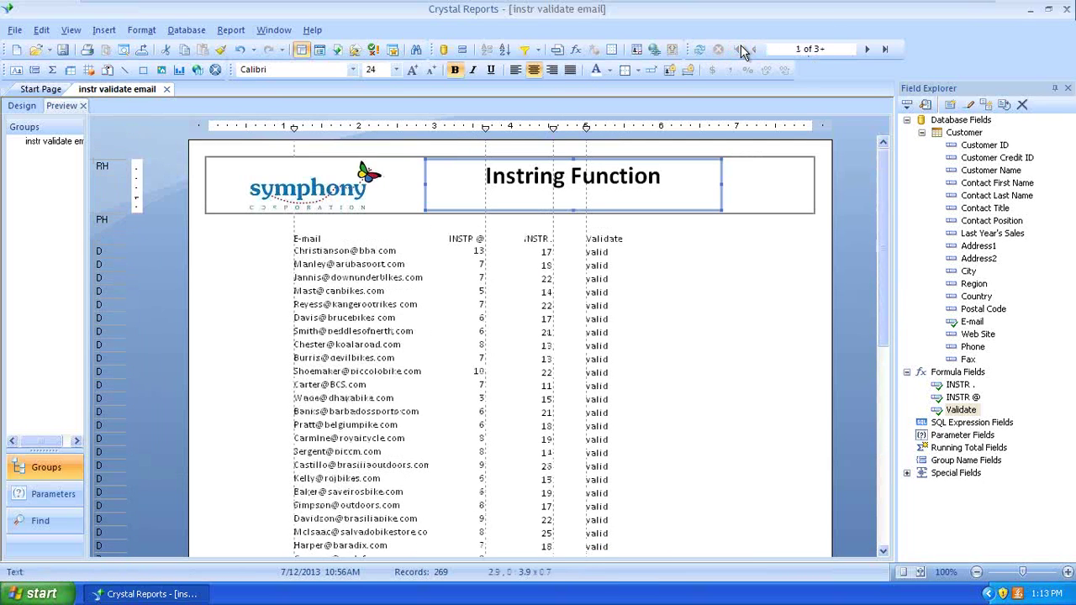
{"action": "left_click", "coordinate": [322, 253]}
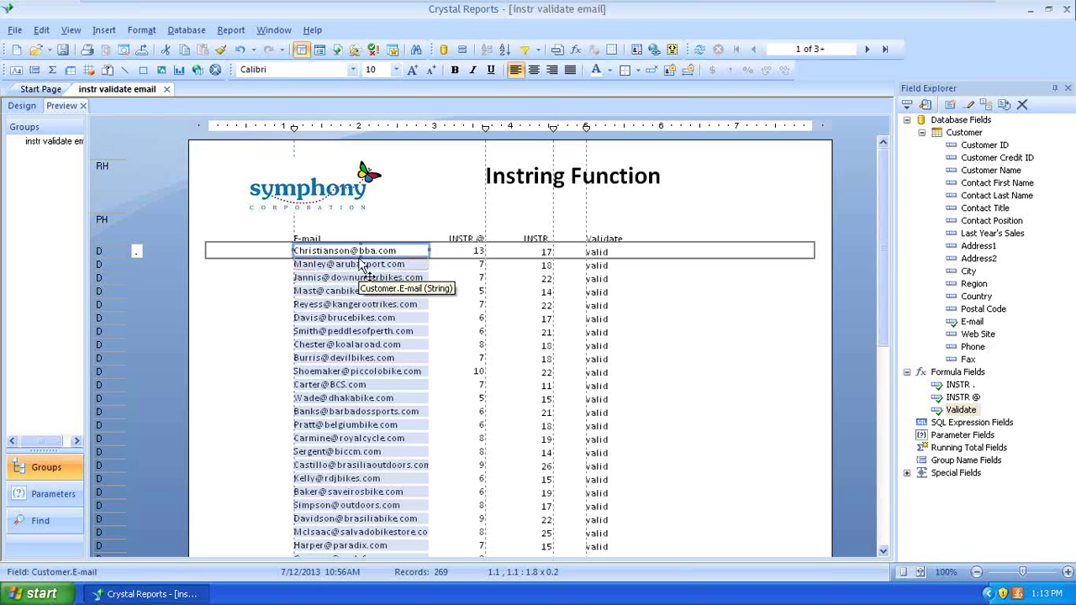
{"action": "left_click", "coordinate": [467, 250]}
{"action": "right_click", "coordinate": [468, 250]}
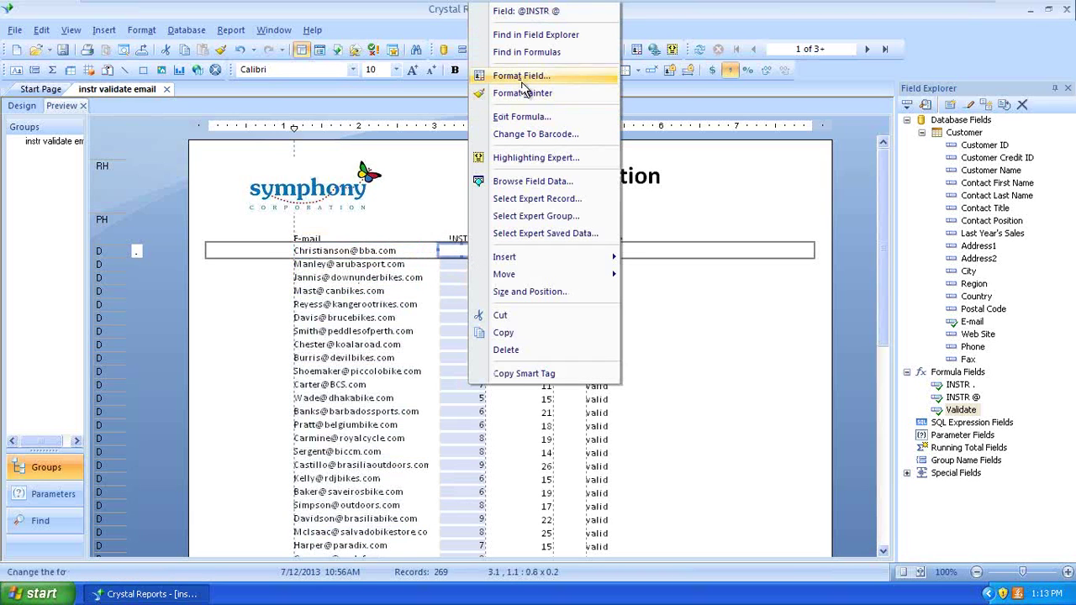
{"action": "left_click", "coordinate": [521, 122]}
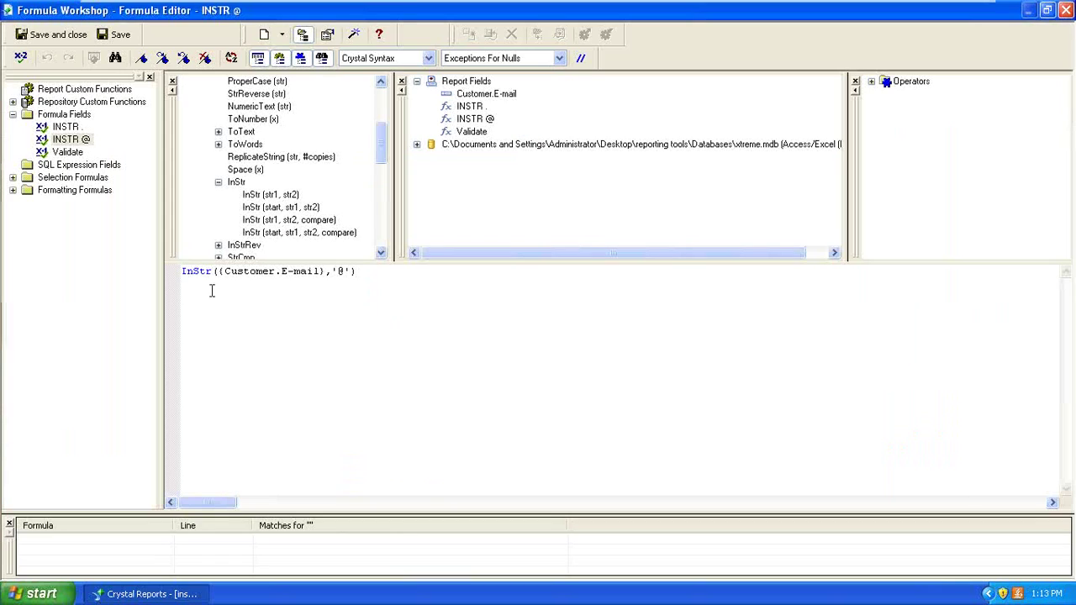
{"action": "left_click", "coordinate": [338, 271]}
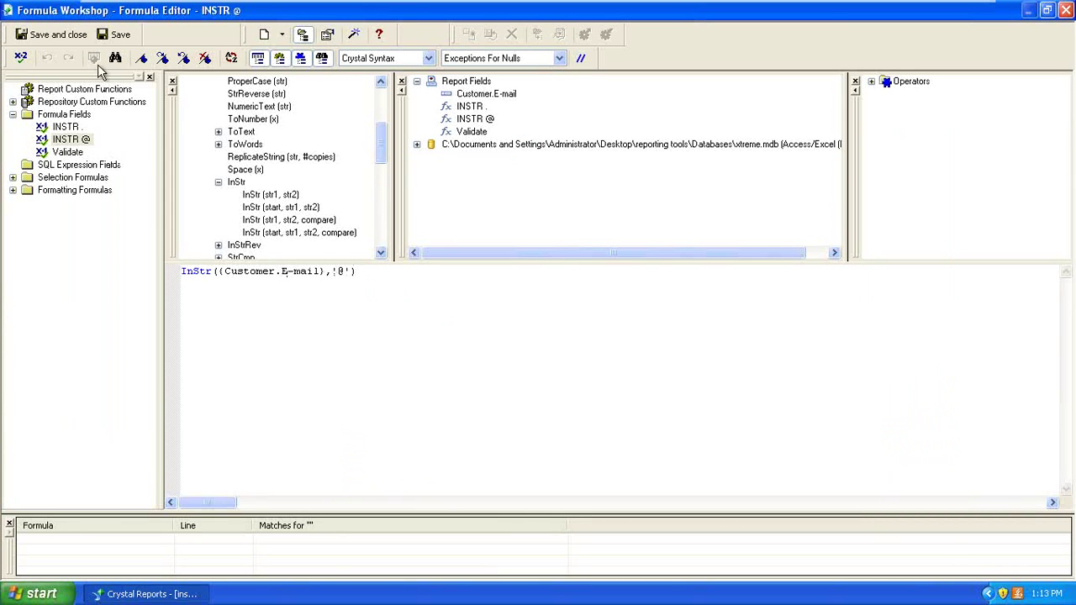
{"action": "left_click", "coordinate": [51, 33]}
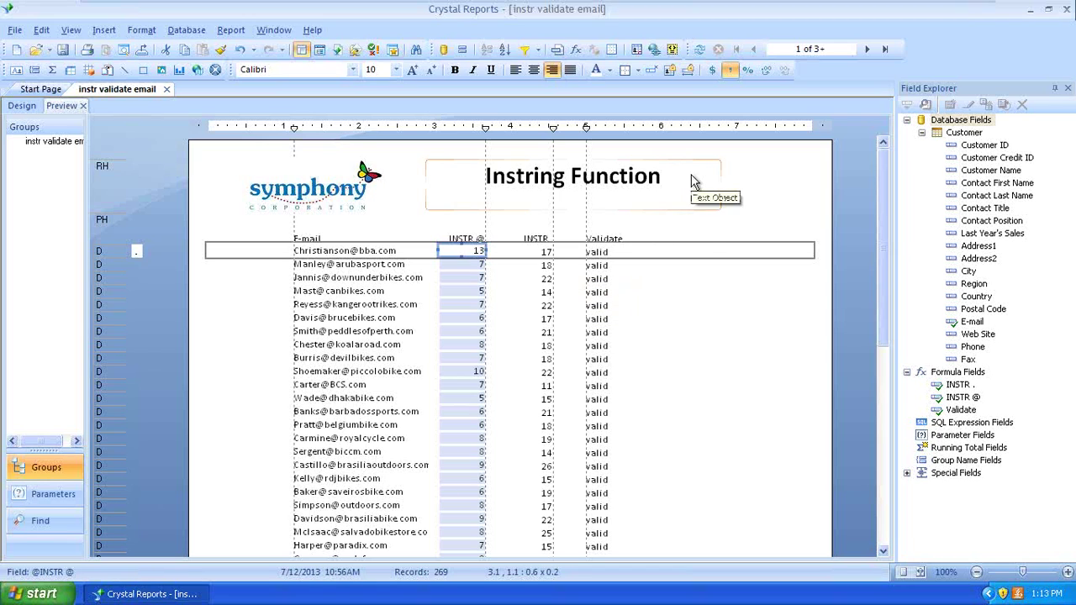
{"action": "left_click", "coordinate": [358, 253]}
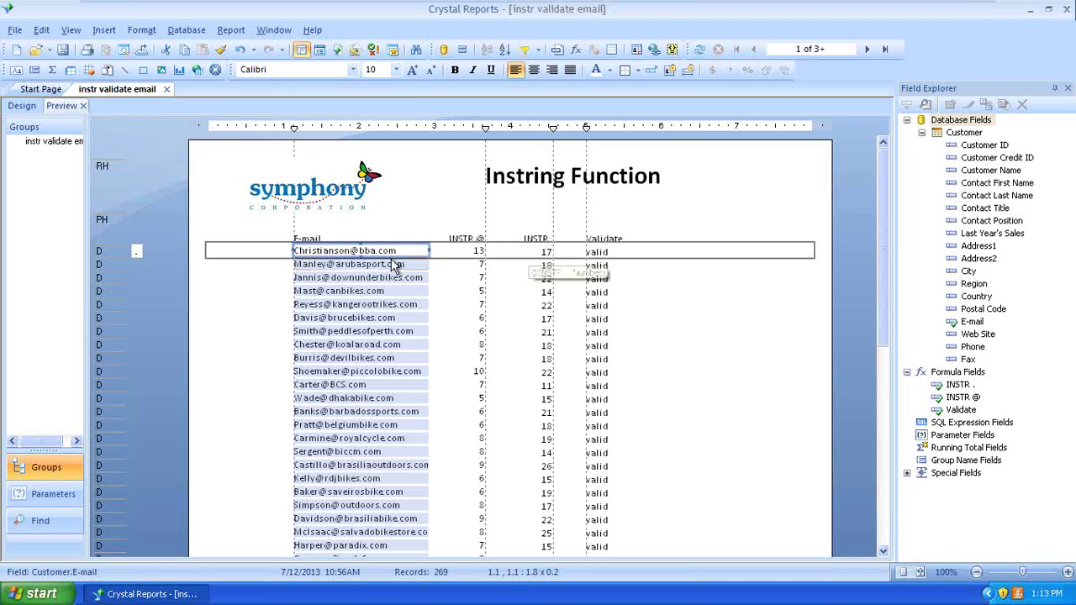
{"action": "left_click", "coordinate": [520, 250]}
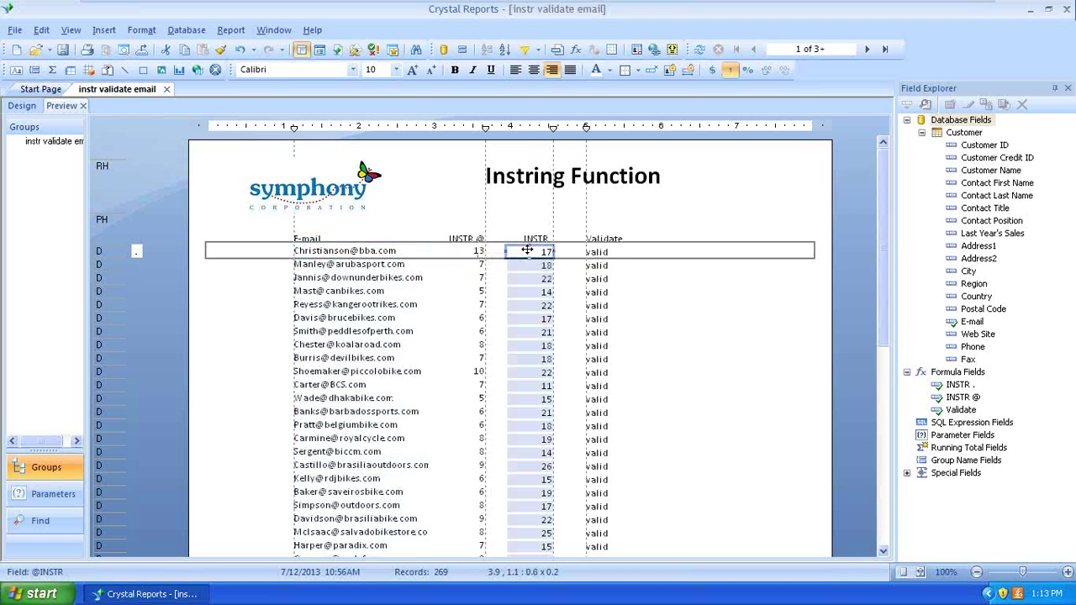
{"action": "right_click", "coordinate": [523, 250]}
{"action": "left_click", "coordinate": [586, 126]}
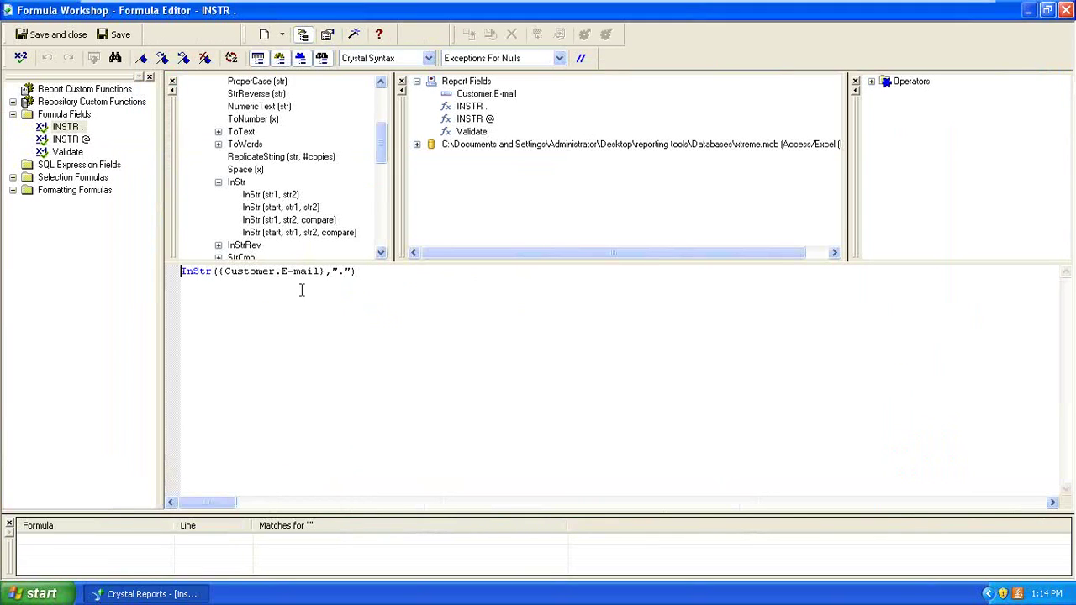
{"action": "left_click", "coordinate": [56, 37]}
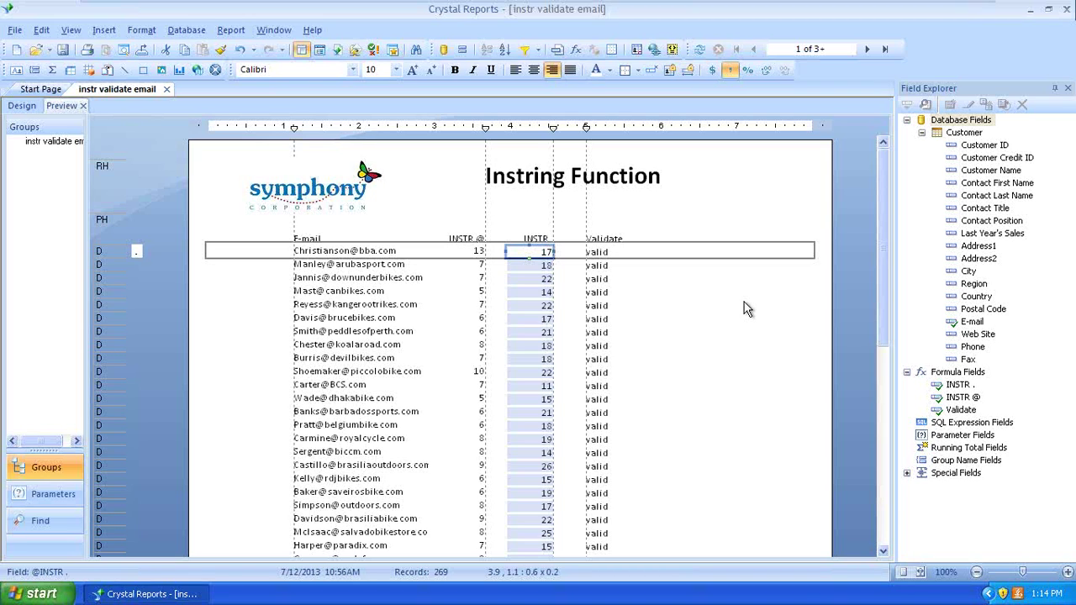
{"action": "mouse_move", "coordinate": [937, 7]}
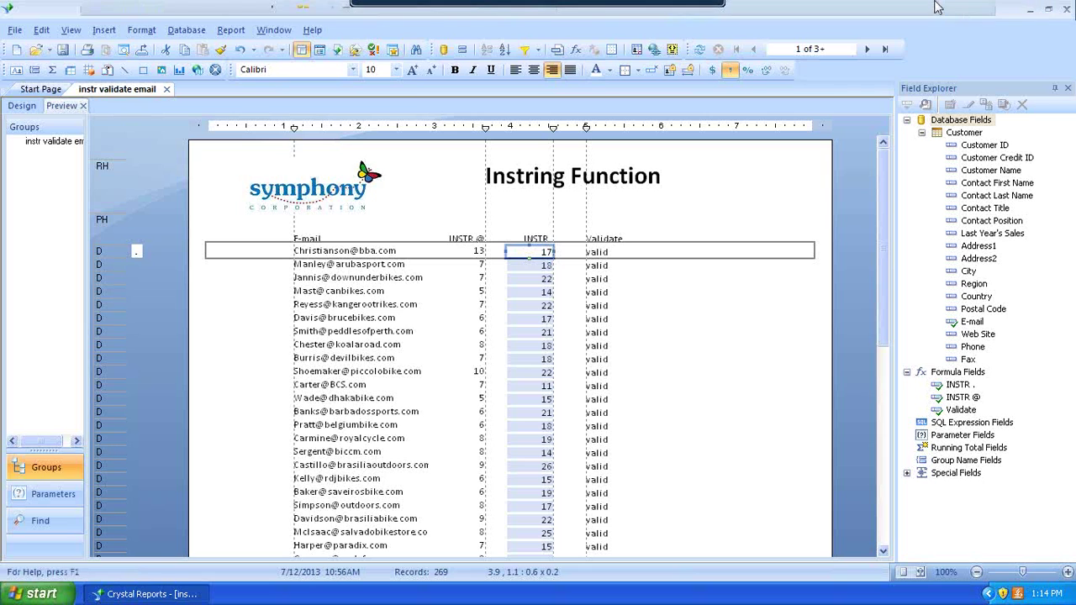
Step: Run the PowerPoint slideshow from the start and advance past Training to the contact slide
{"action": "key", "text": "alt+Tab"}
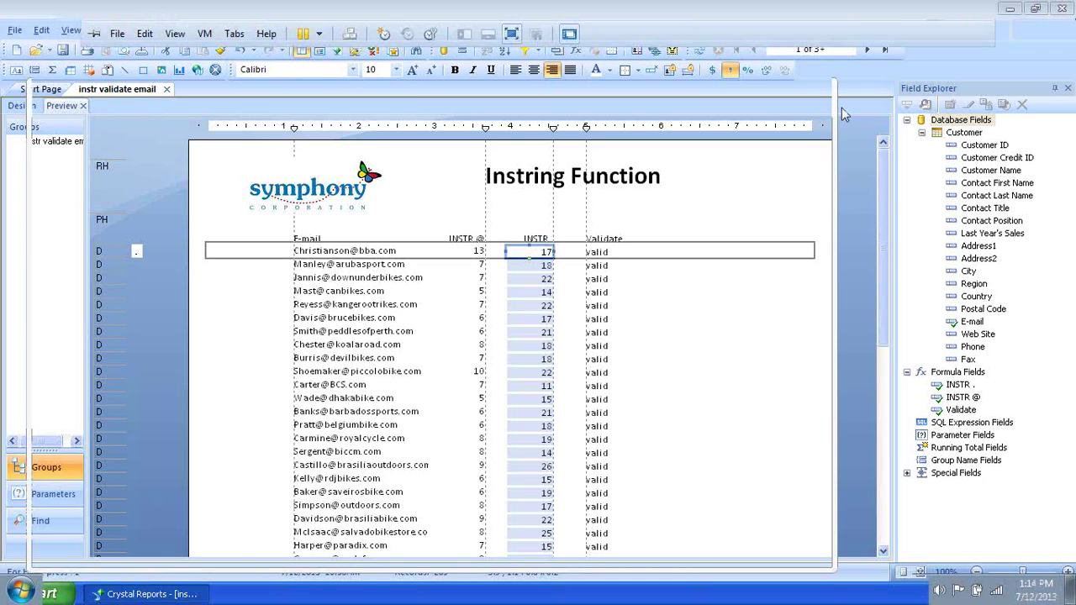
{"action": "left_click", "coordinate": [500, 405]}
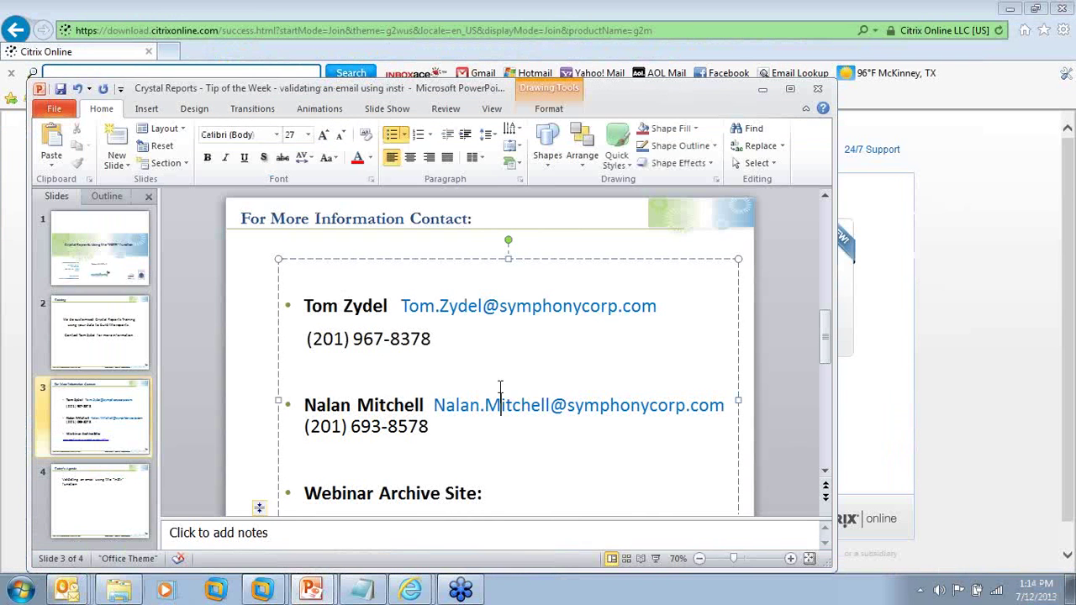
{"action": "key", "text": "F5"}
{"action": "left_click", "coordinate": [741, 350]}
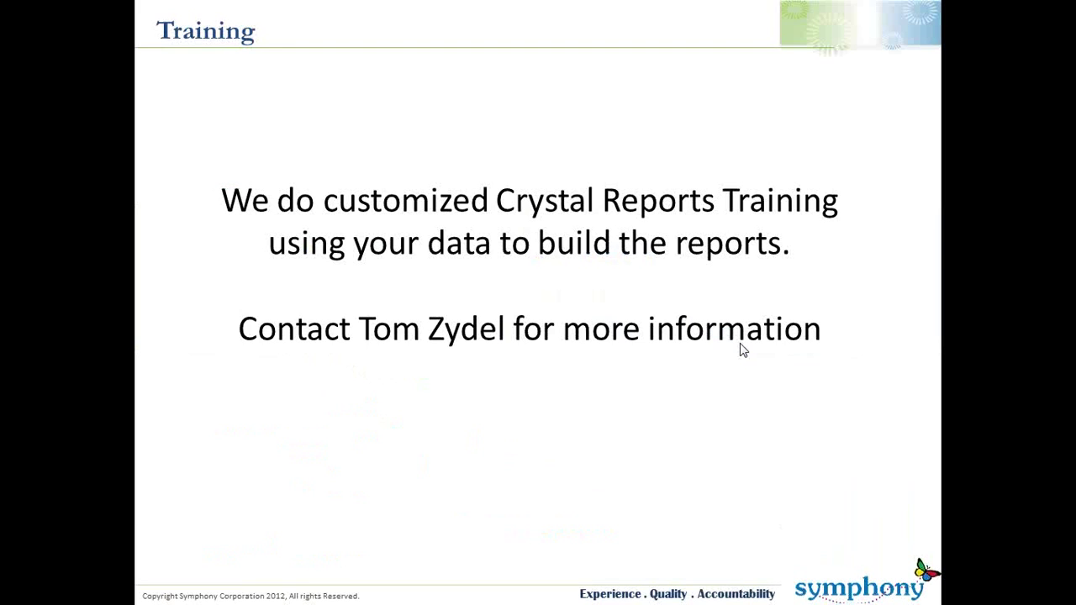
{"action": "left_click", "coordinate": [741, 350]}
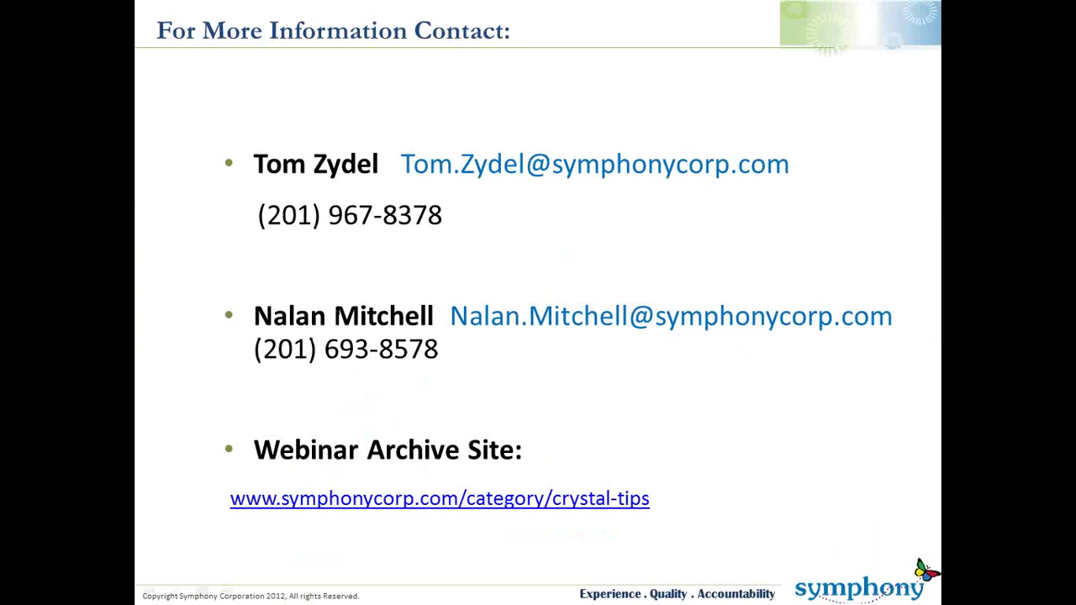